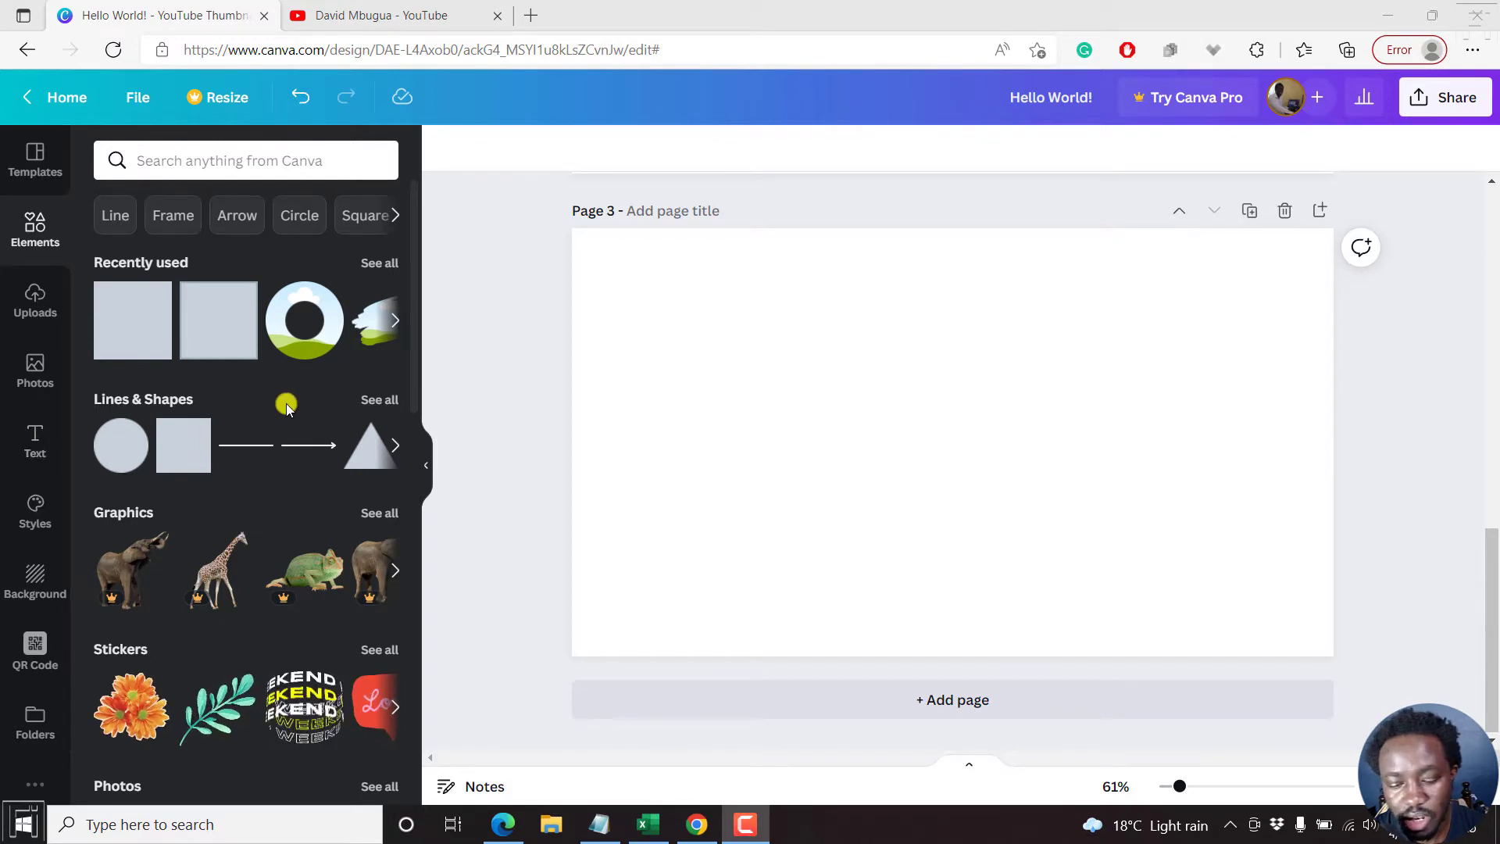
# Step: Add a heading reading 'Hello World!' to page 3, enlarge it to size 83.7 and centre it
pyautogui.click(35, 456)
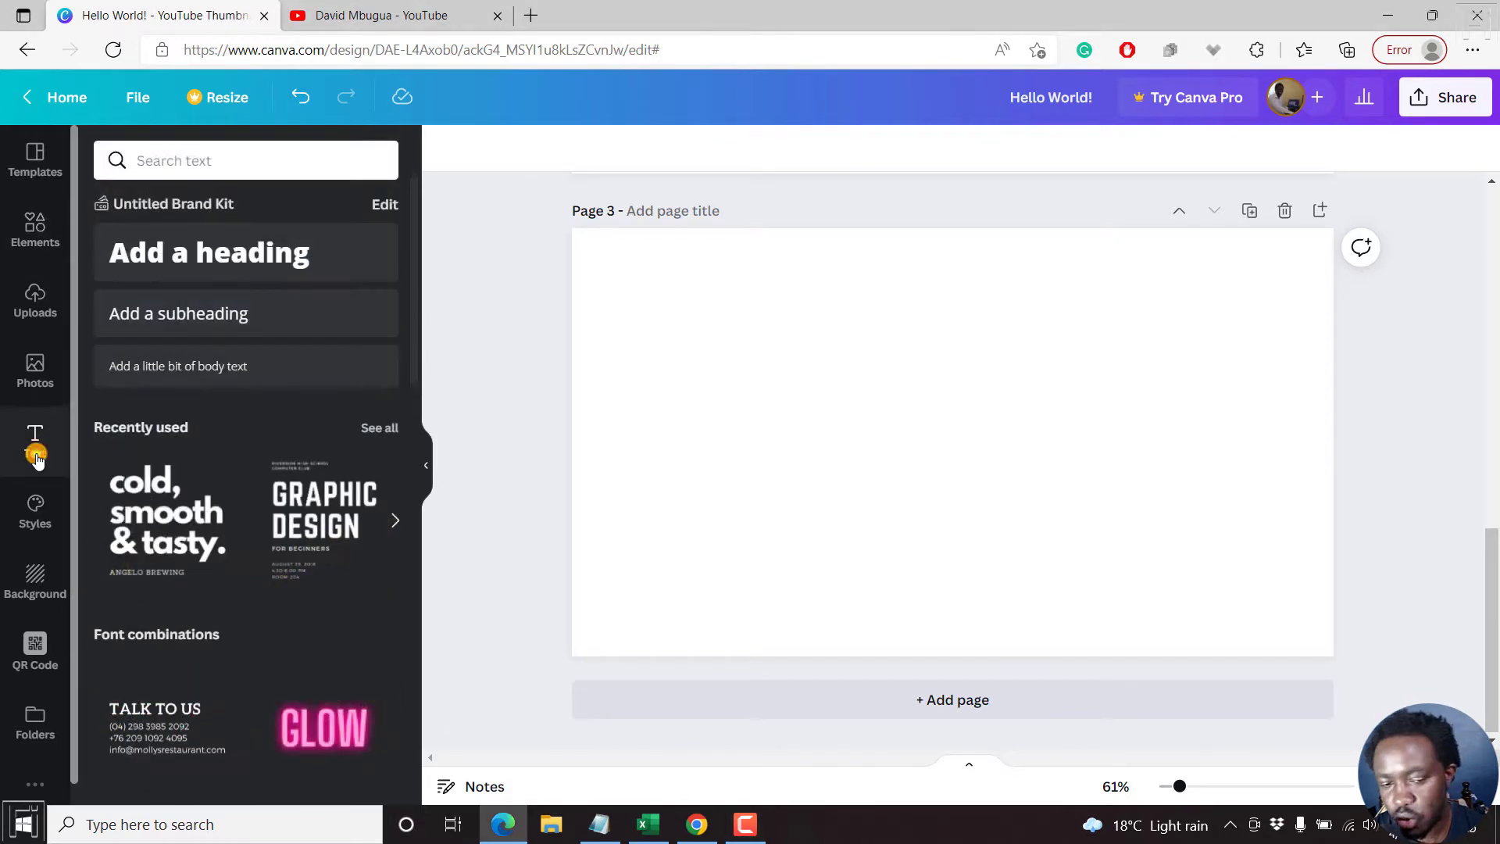
pyautogui.moveTo(154, 266); pyautogui.dragTo(827, 376)
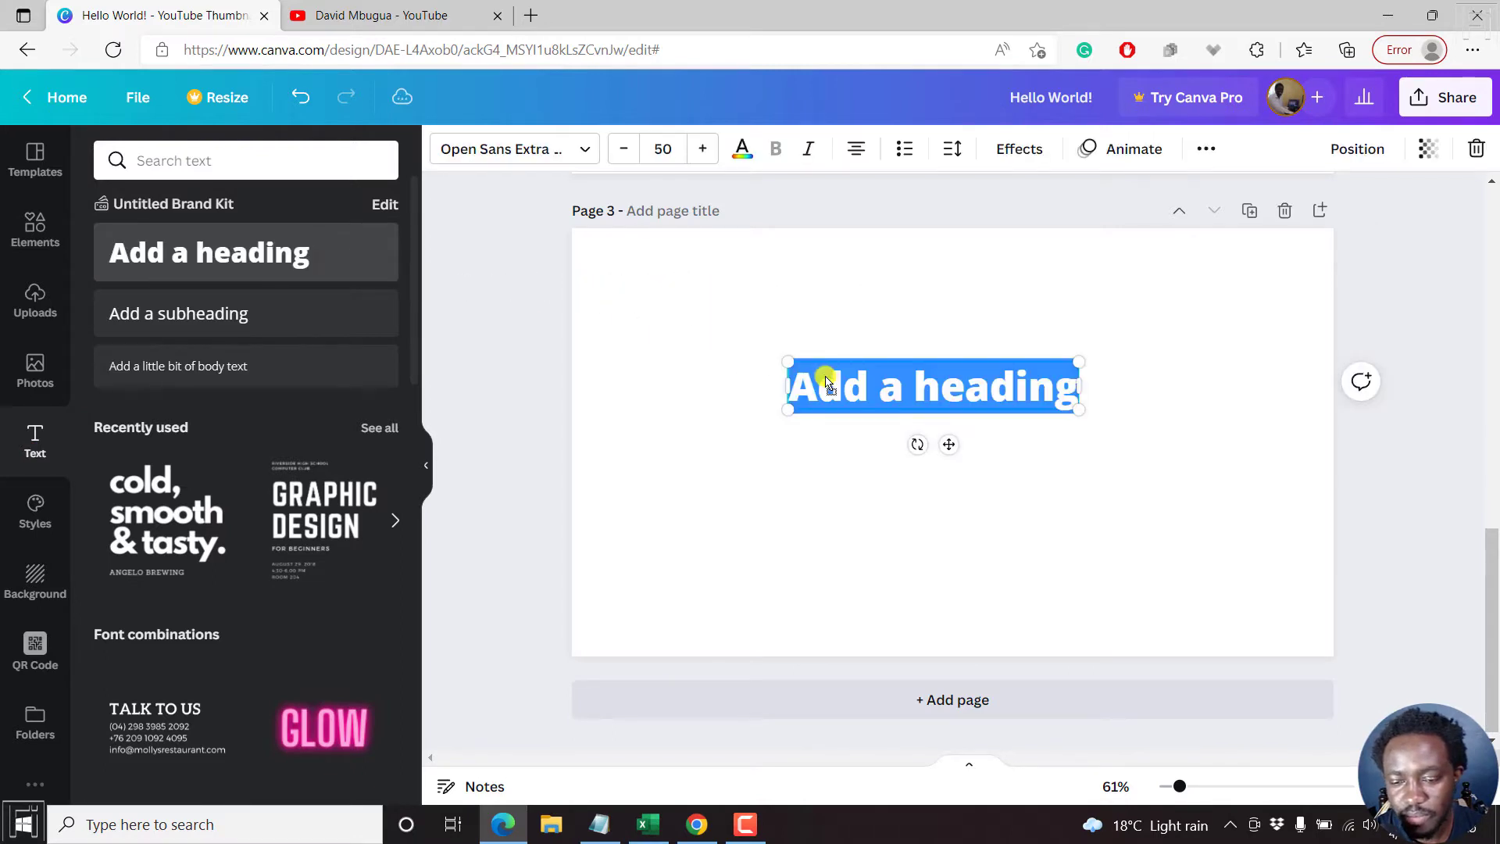
pyautogui.click(892, 385)
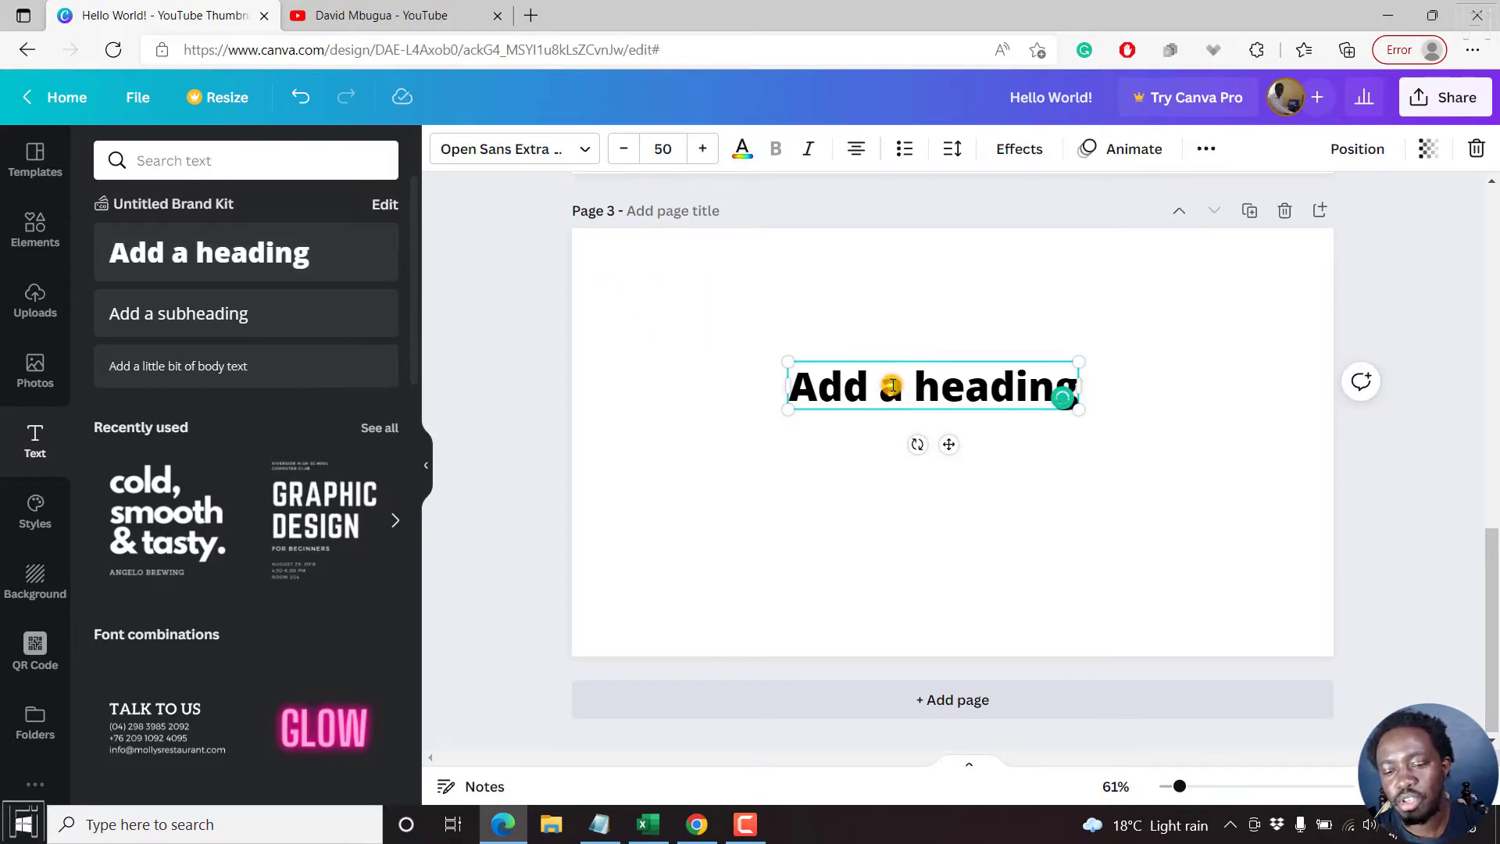
pyautogui.hotkey('ctrl', 'a')
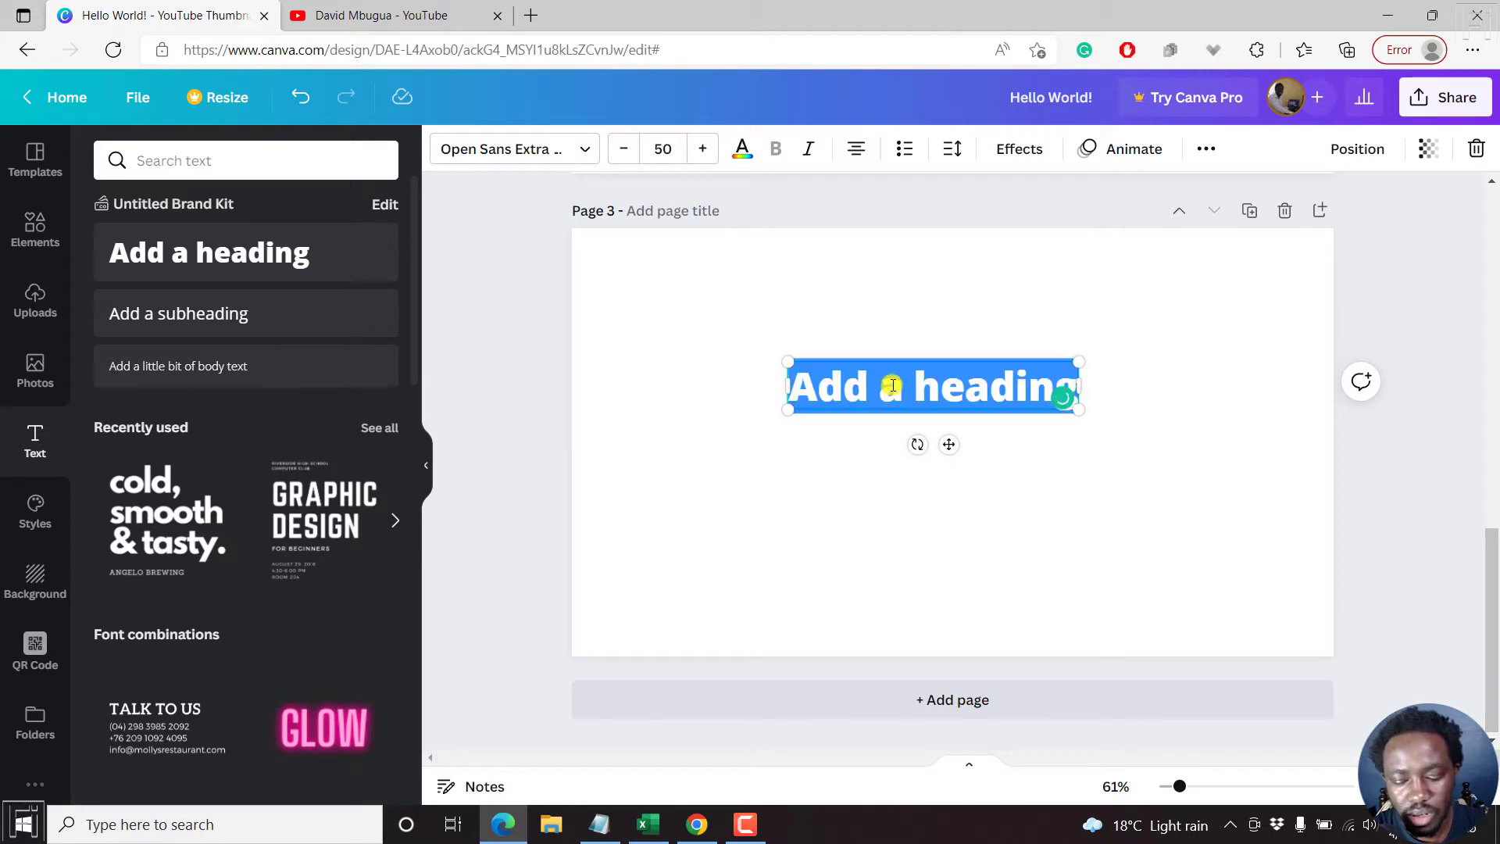
pyautogui.write('Hello World!')
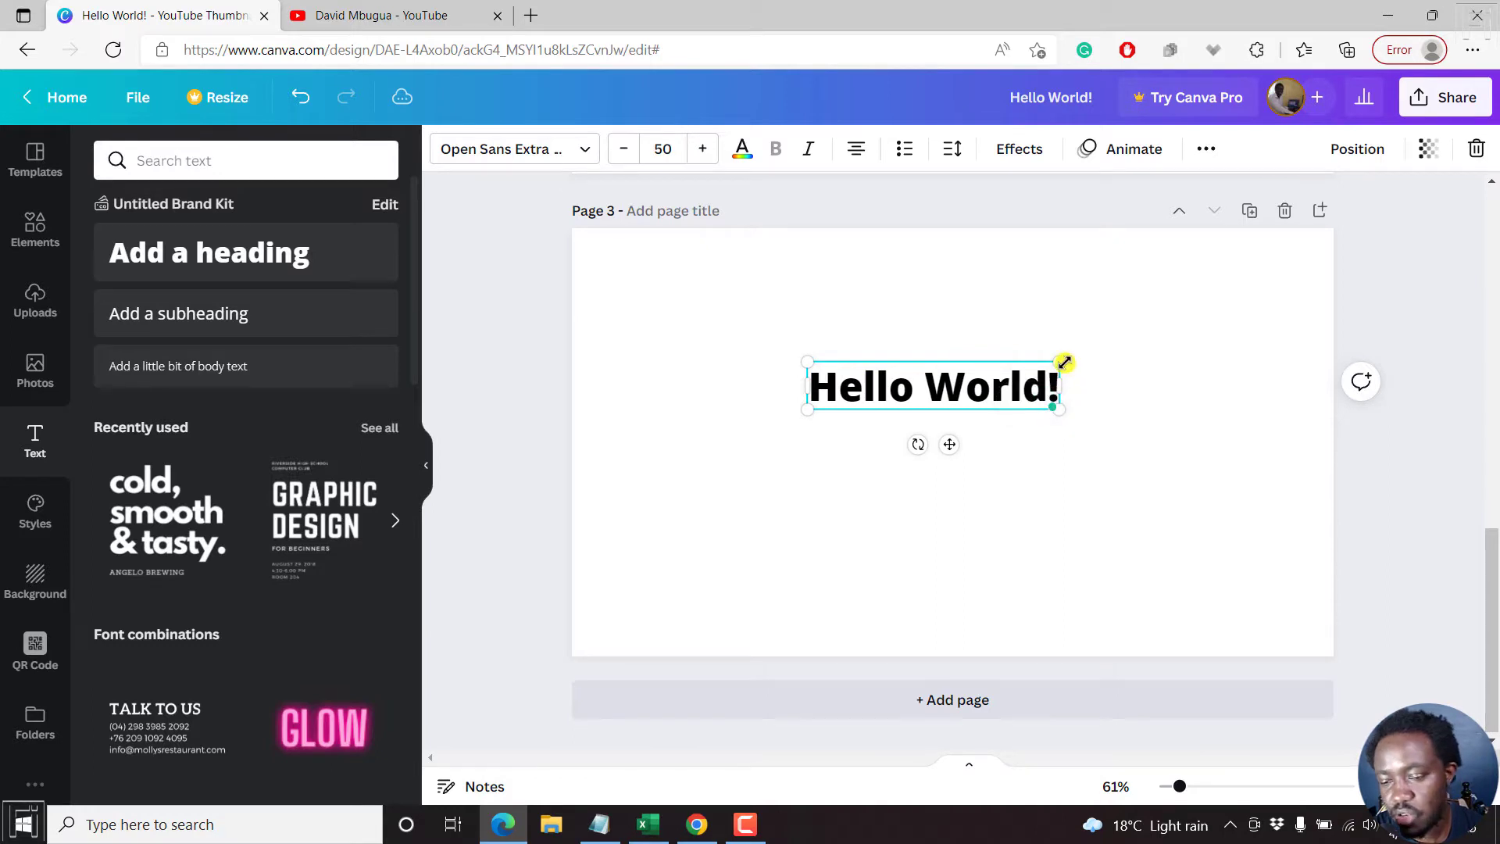
pyautogui.moveTo(1065, 364); pyautogui.dragTo(1234, 265)
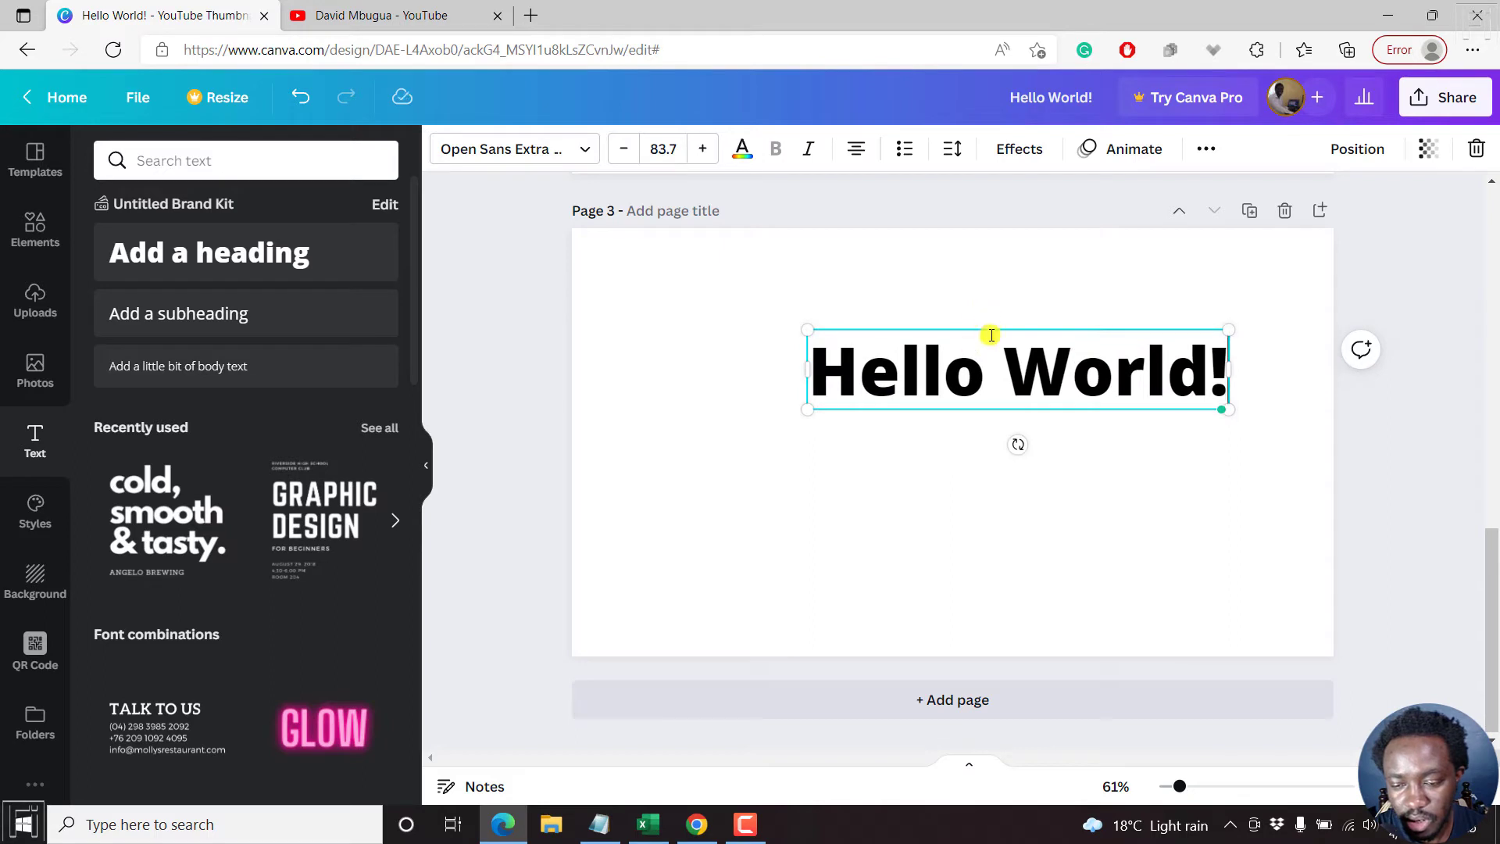
pyautogui.moveTo(976, 326); pyautogui.dragTo(909, 402)
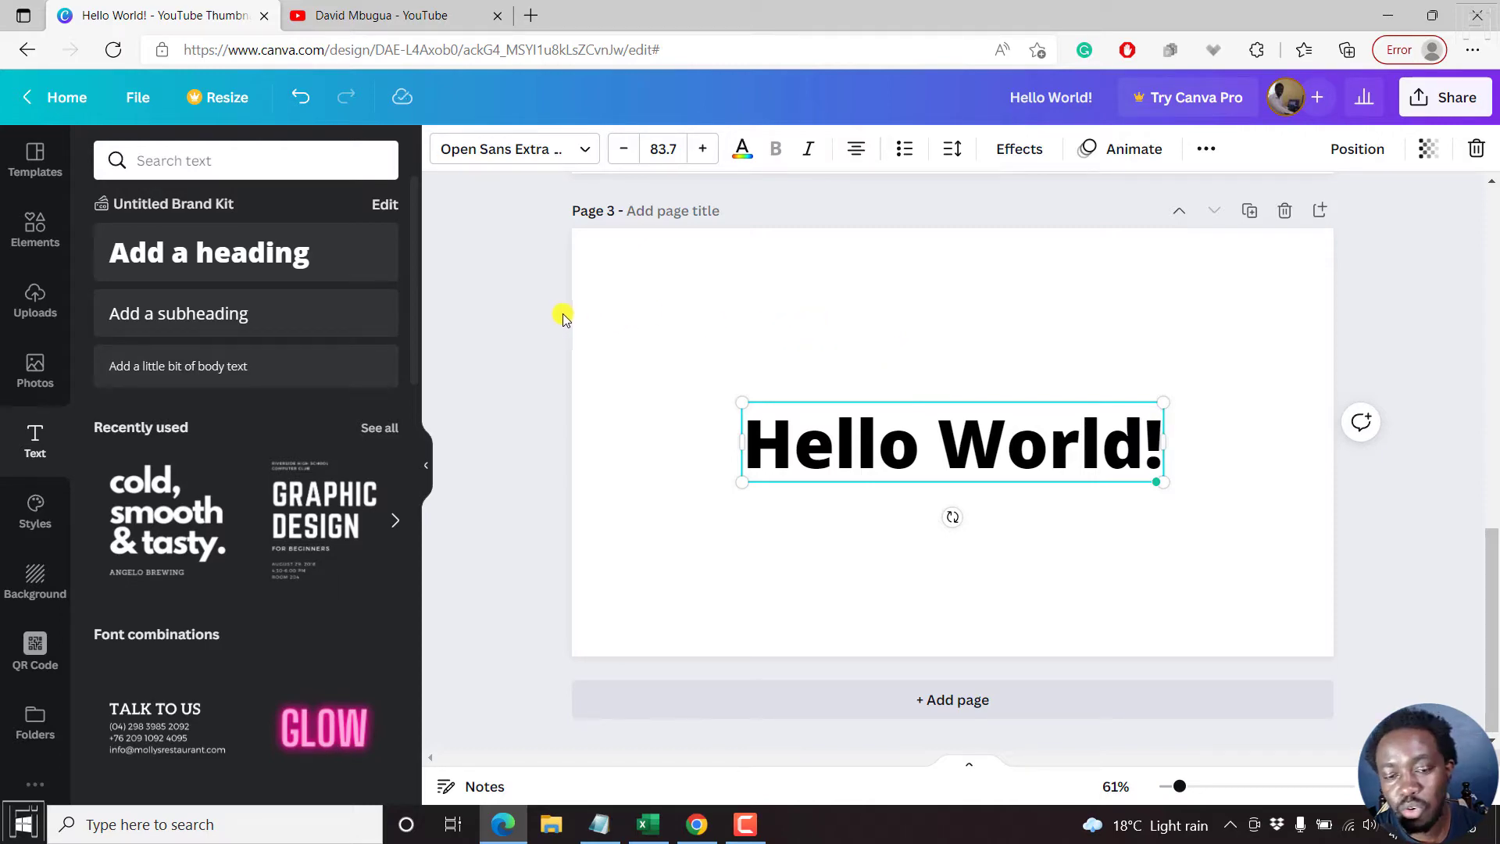
# Step: Browse the YouTube channel's uploaded videos, then return to the Canva design and select page 3
pyautogui.click(361, 9)
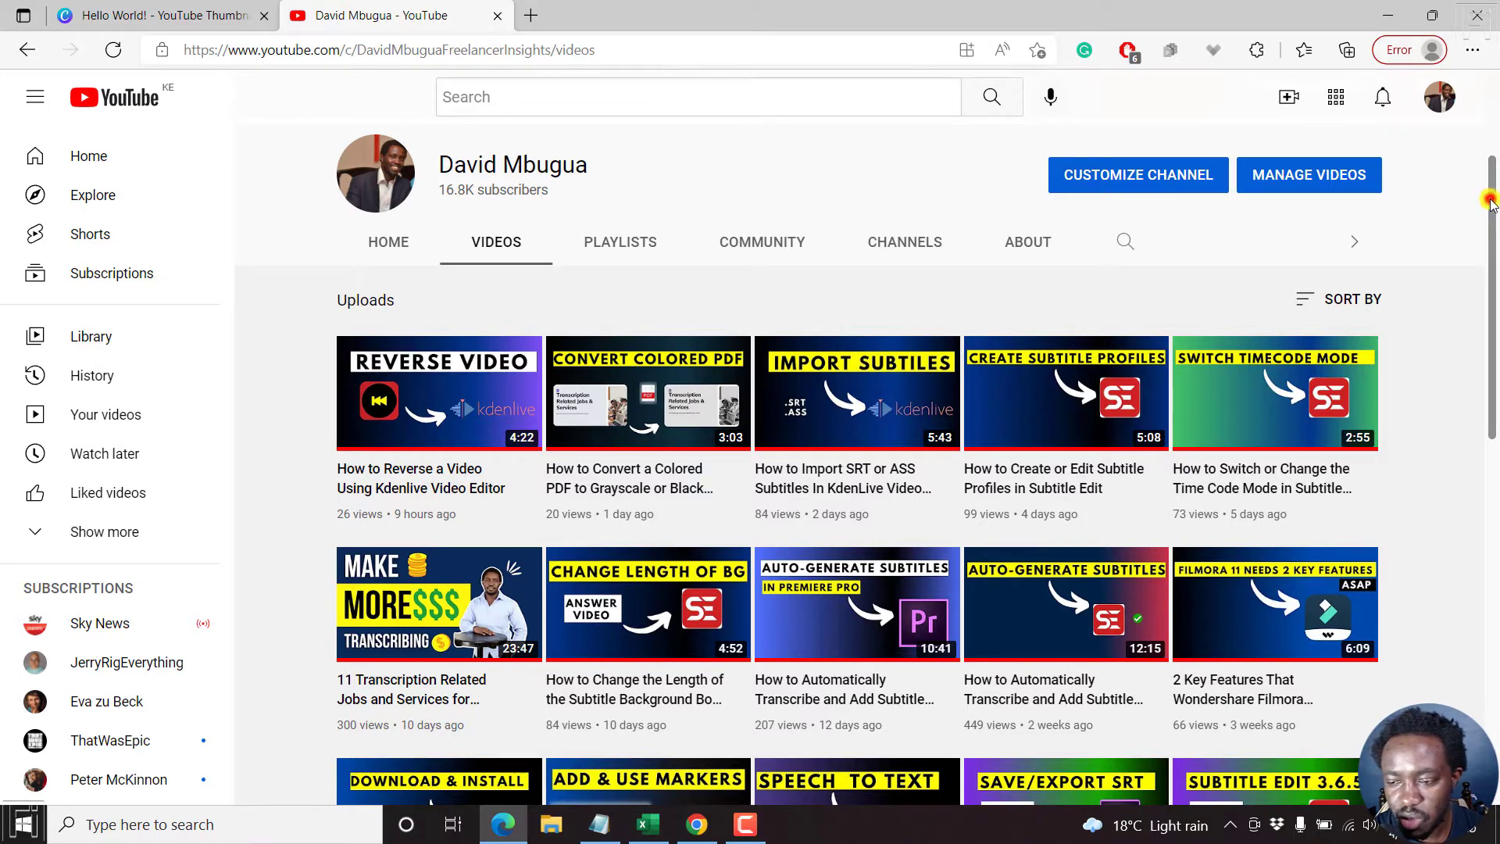
pyautogui.scroll(-2, 1491, 201)
pyautogui.scroll(1, 1491, 202)
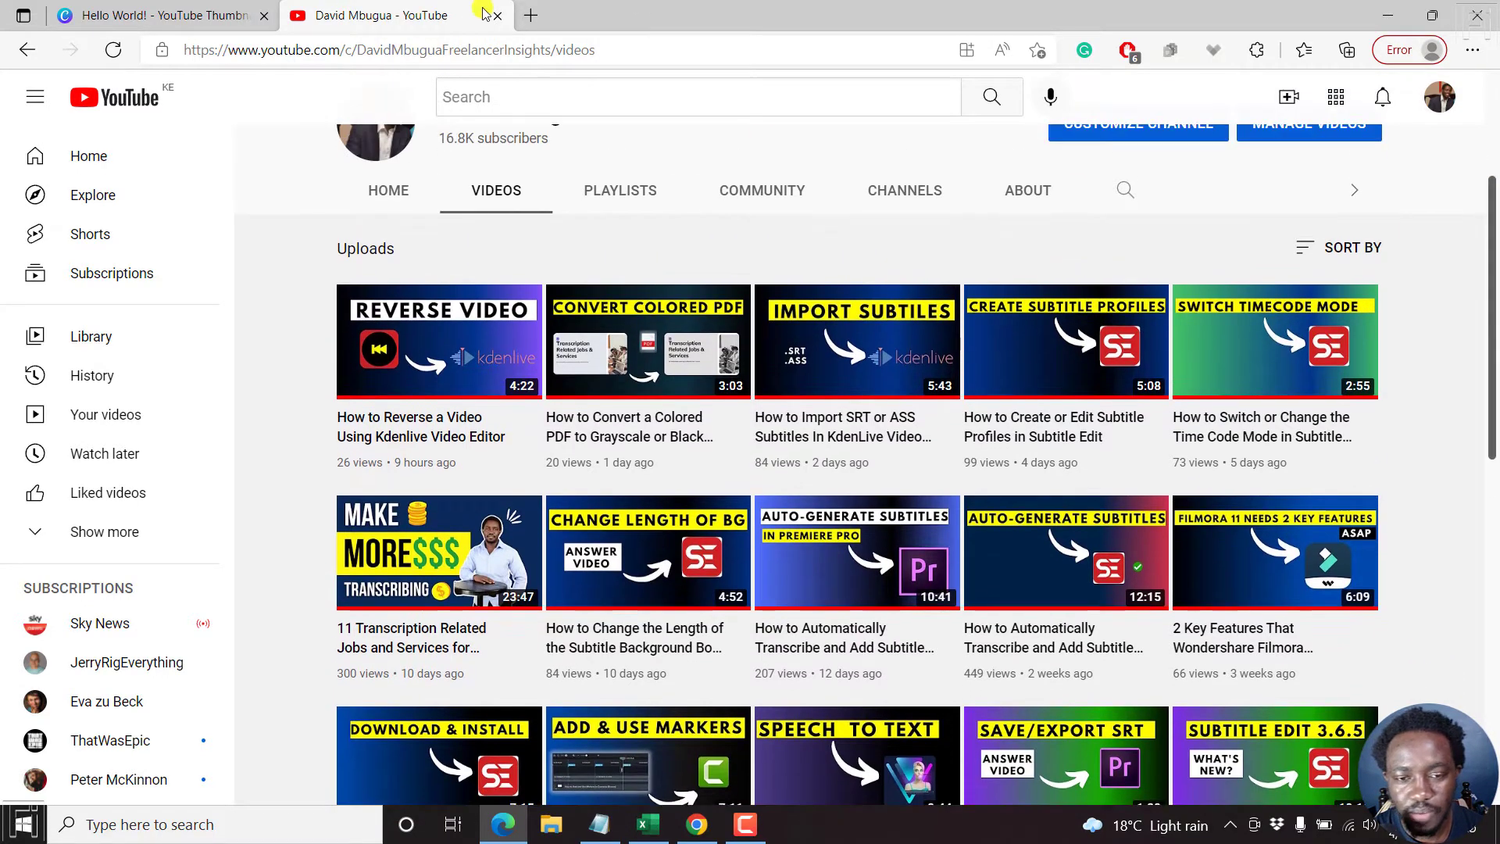
pyautogui.click(168, 11)
pyautogui.click(866, 260)
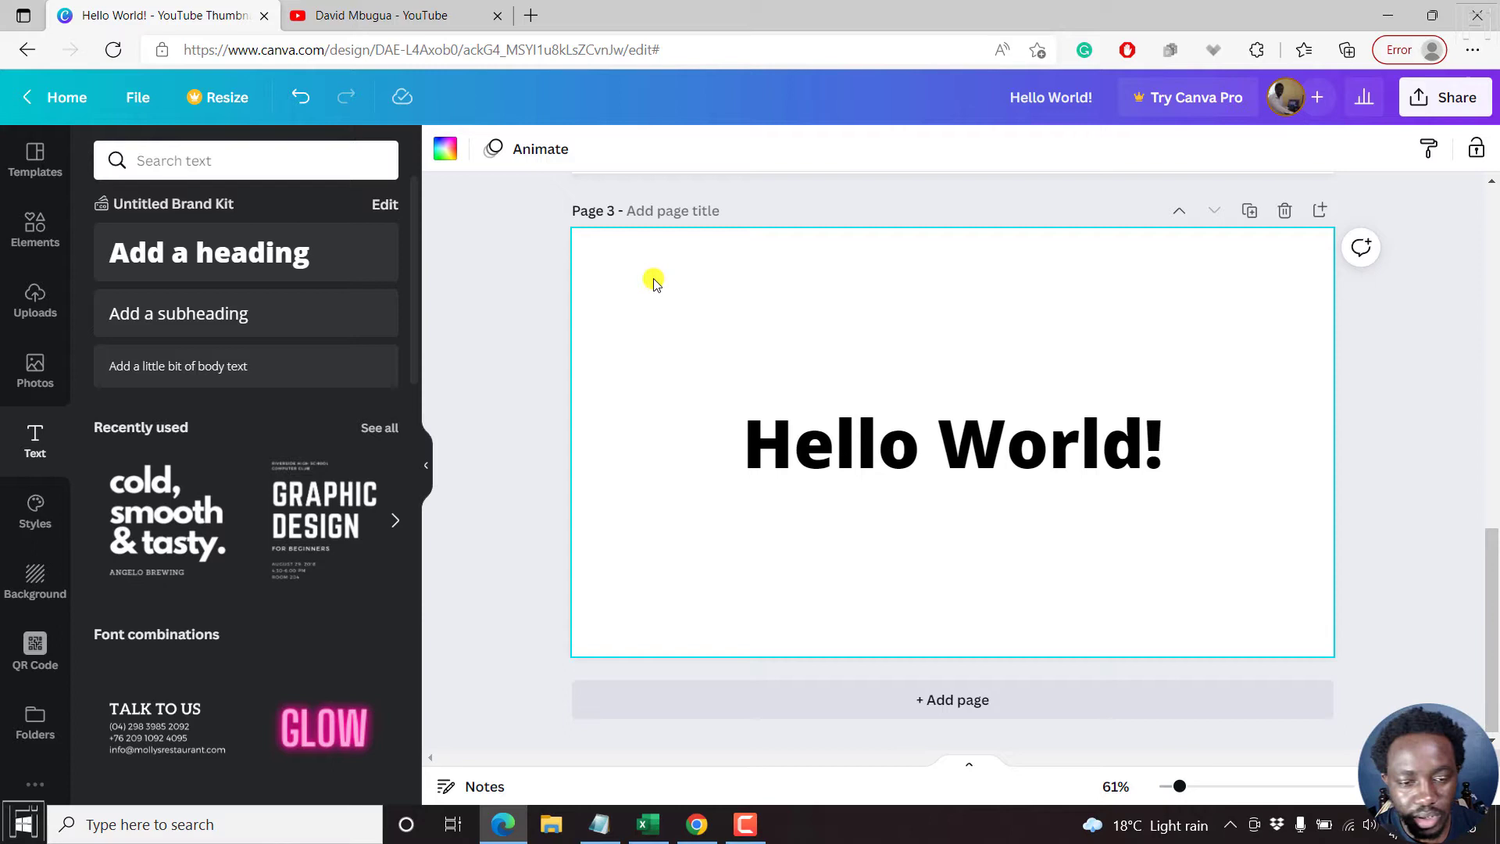
# Step: Open the Elements panel to show lines, shapes, graphics and stickers
pyautogui.click(35, 227)
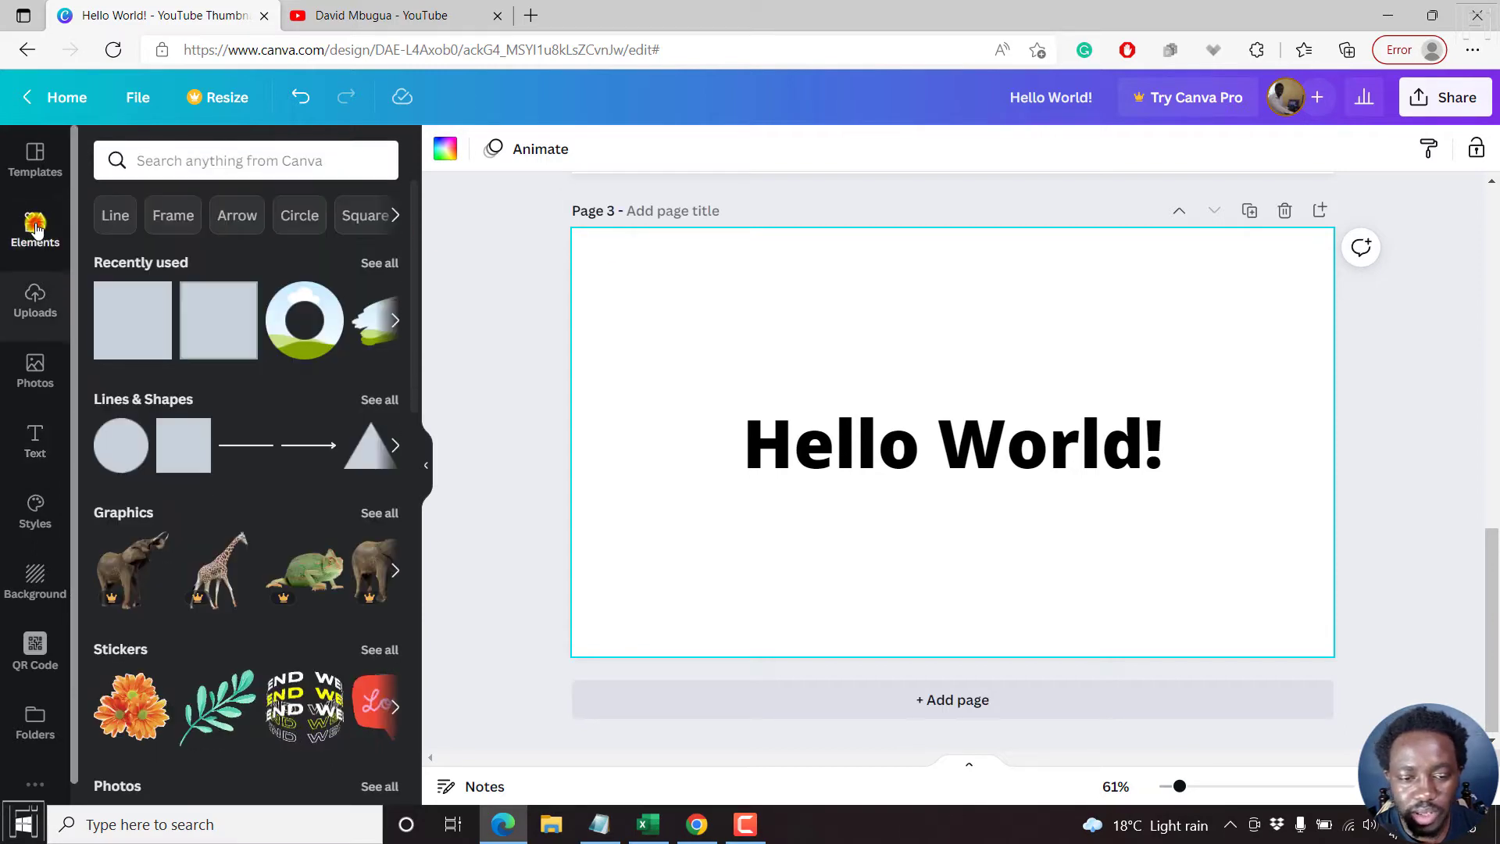
# Step: Add a yellow square, make it shorter and send it behind the Hello World! text
pyautogui.click(170, 448)
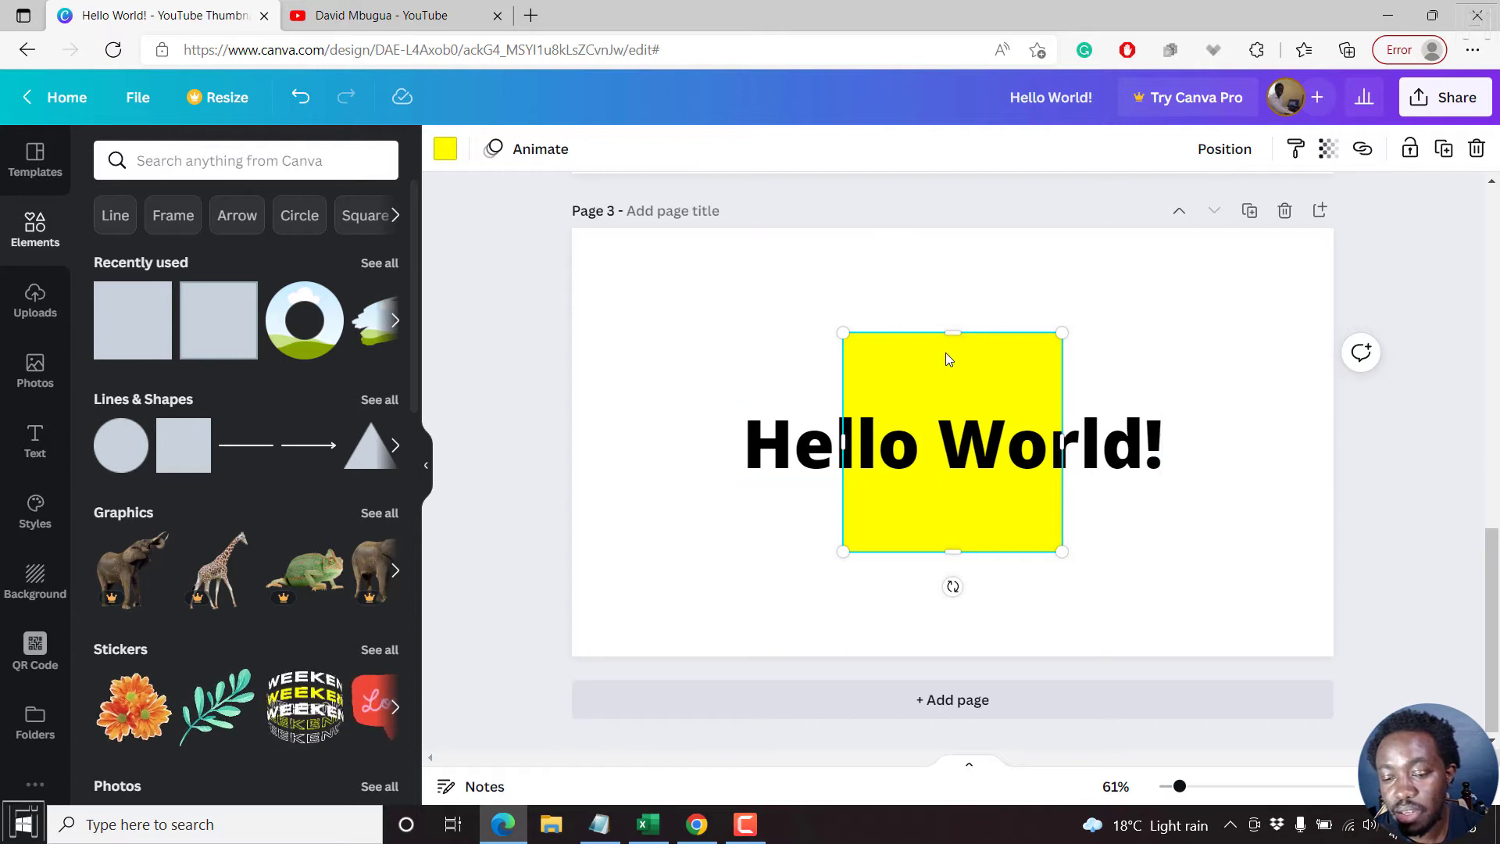
pyautogui.click(1227, 151)
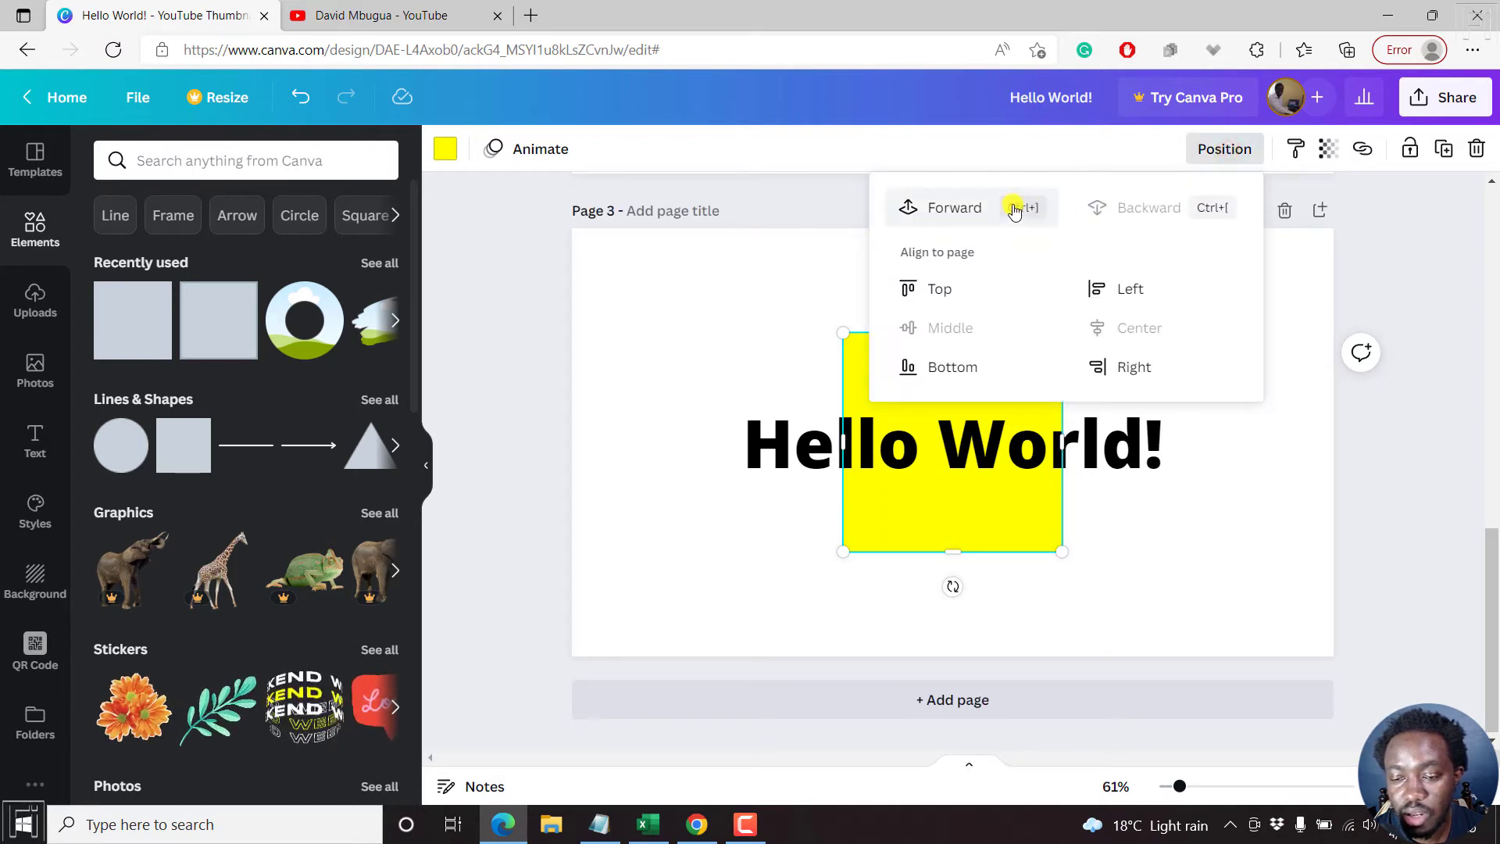
pyautogui.click(943, 210)
pyautogui.click(933, 444)
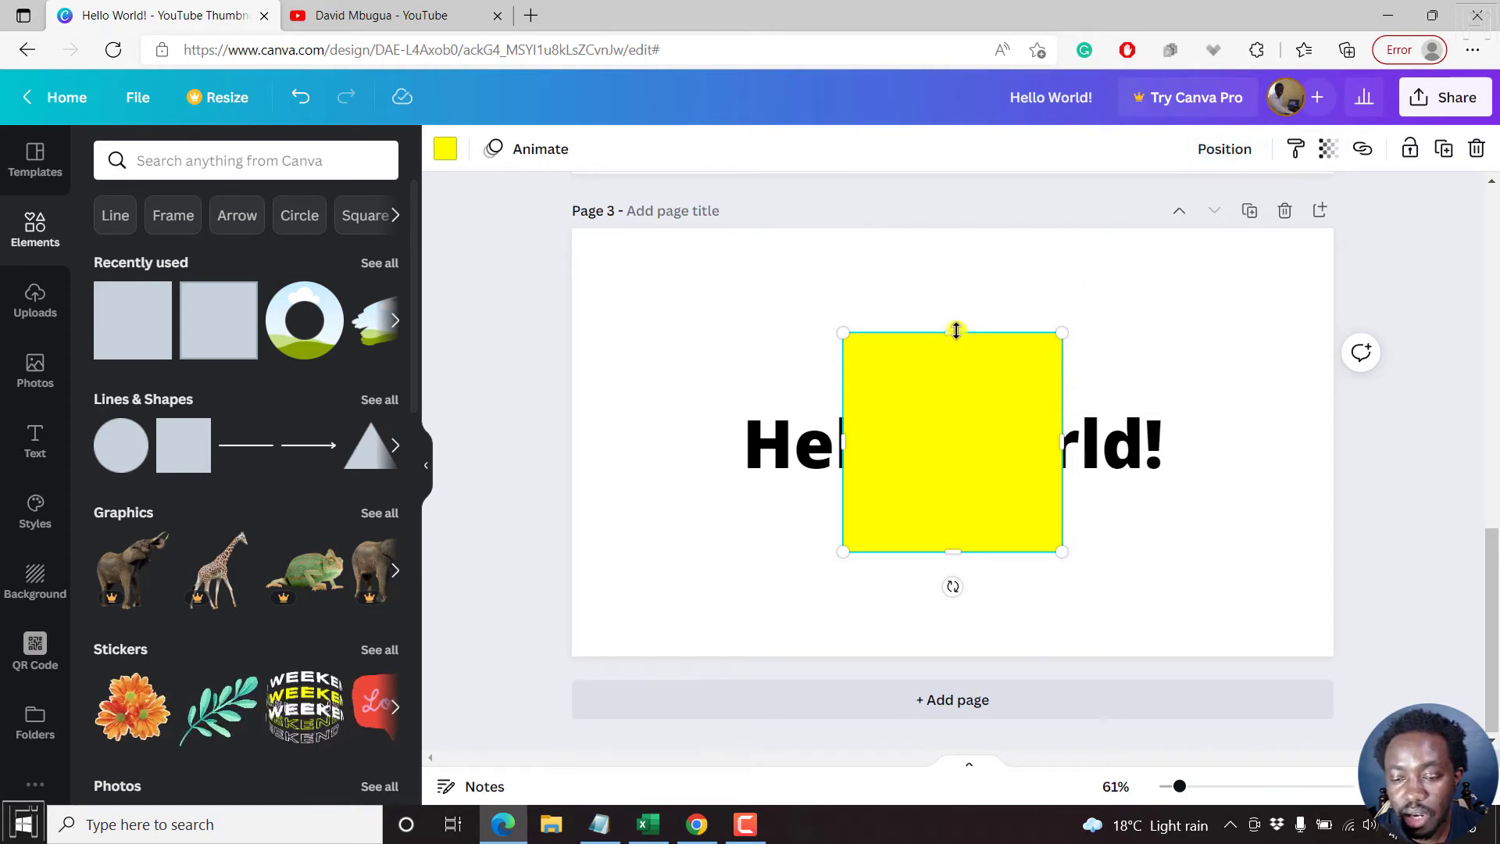
pyautogui.moveTo(955, 332); pyautogui.dragTo(955, 394)
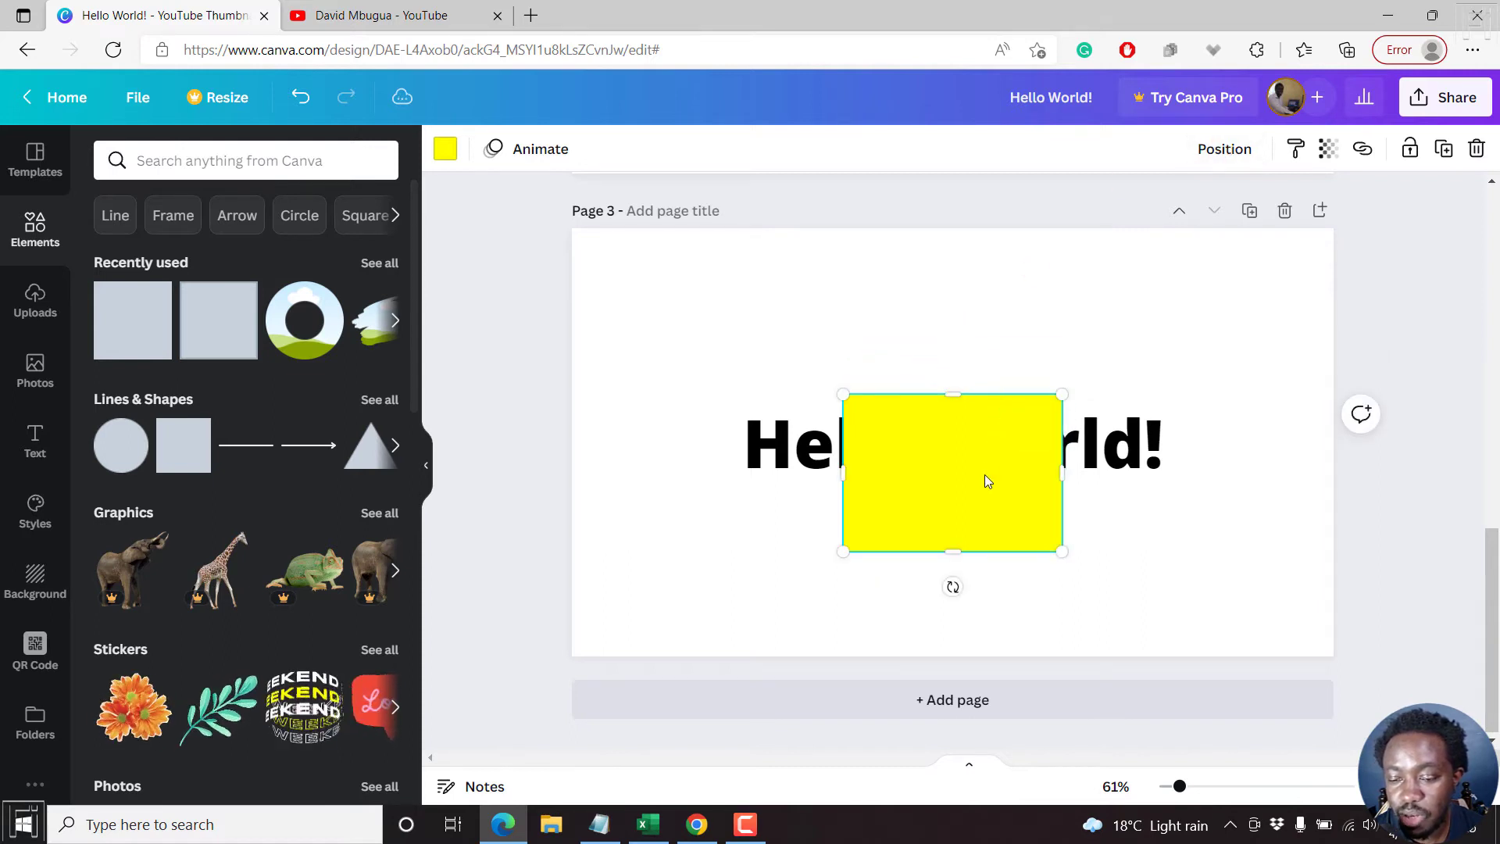
pyautogui.click(1219, 149)
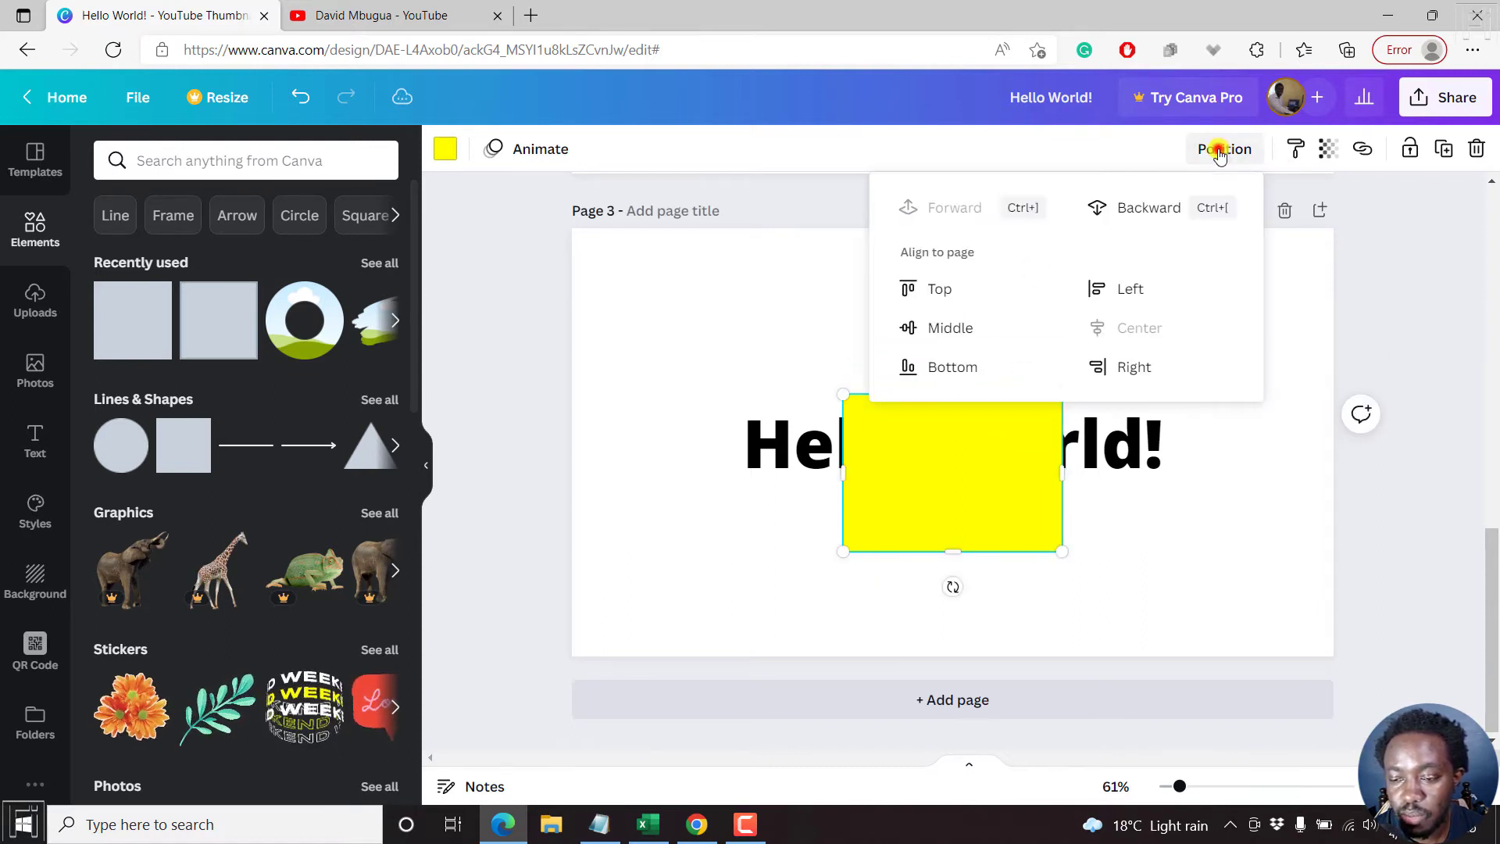
pyautogui.click(1134, 210)
pyautogui.click(997, 496)
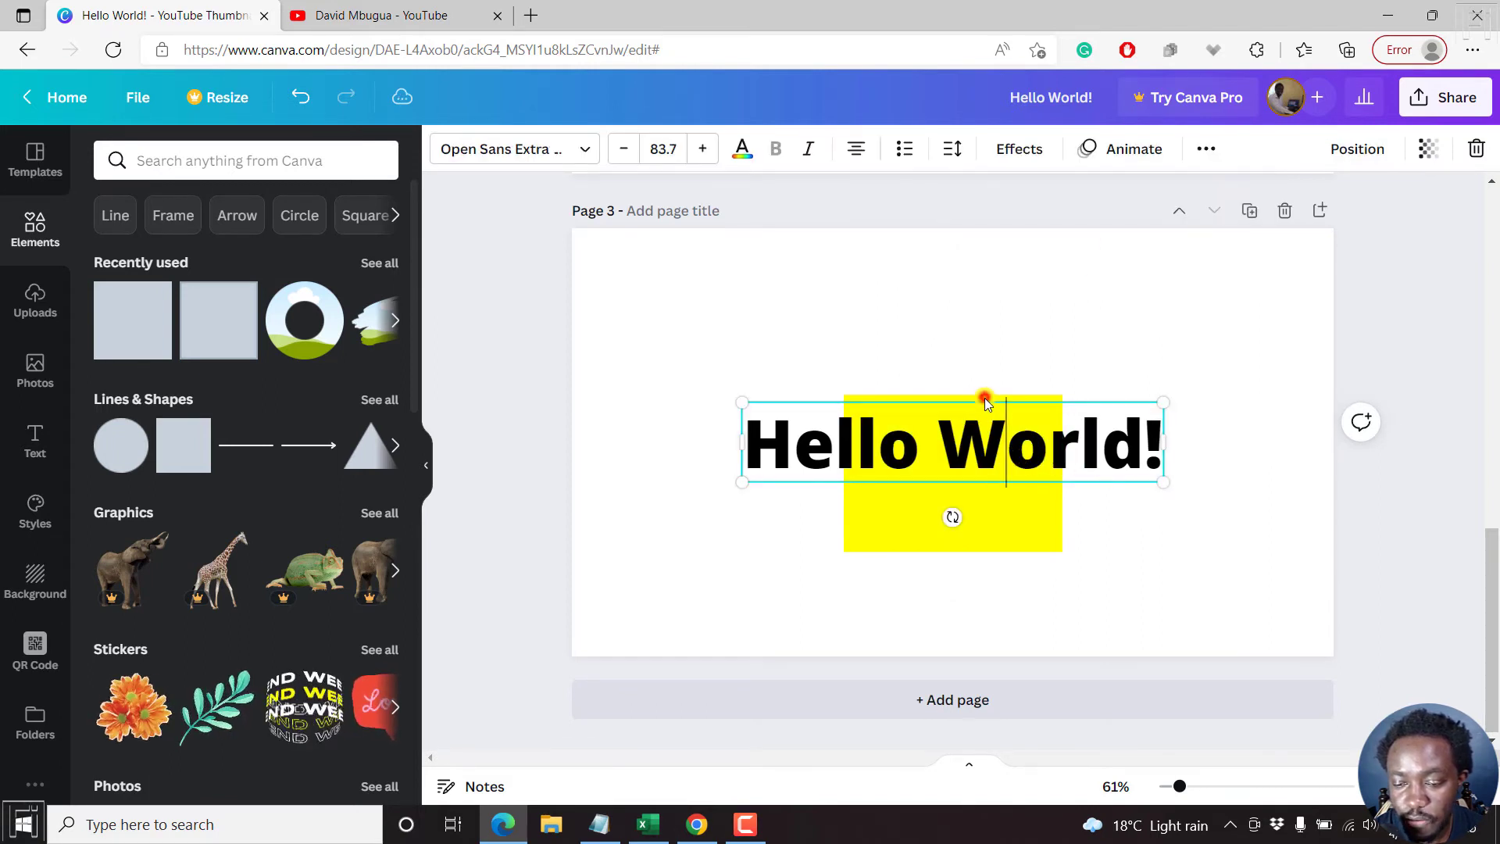
# Step: Resize the yellow box's sides, top and bottom so it hugs the Hello World! text
pyautogui.click(989, 514)
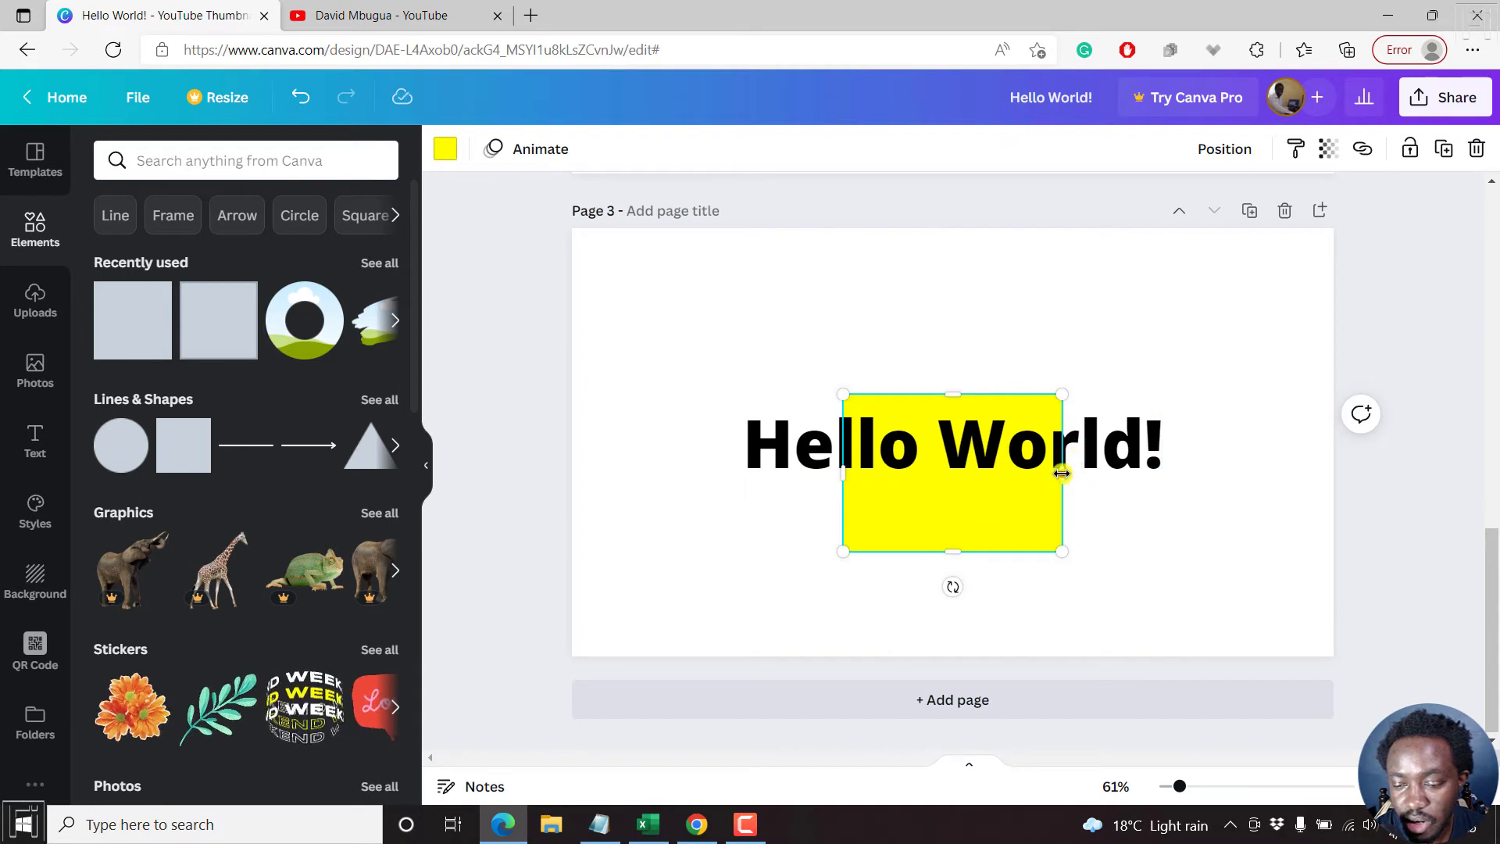
pyautogui.moveTo(1064, 469); pyautogui.dragTo(1165, 452)
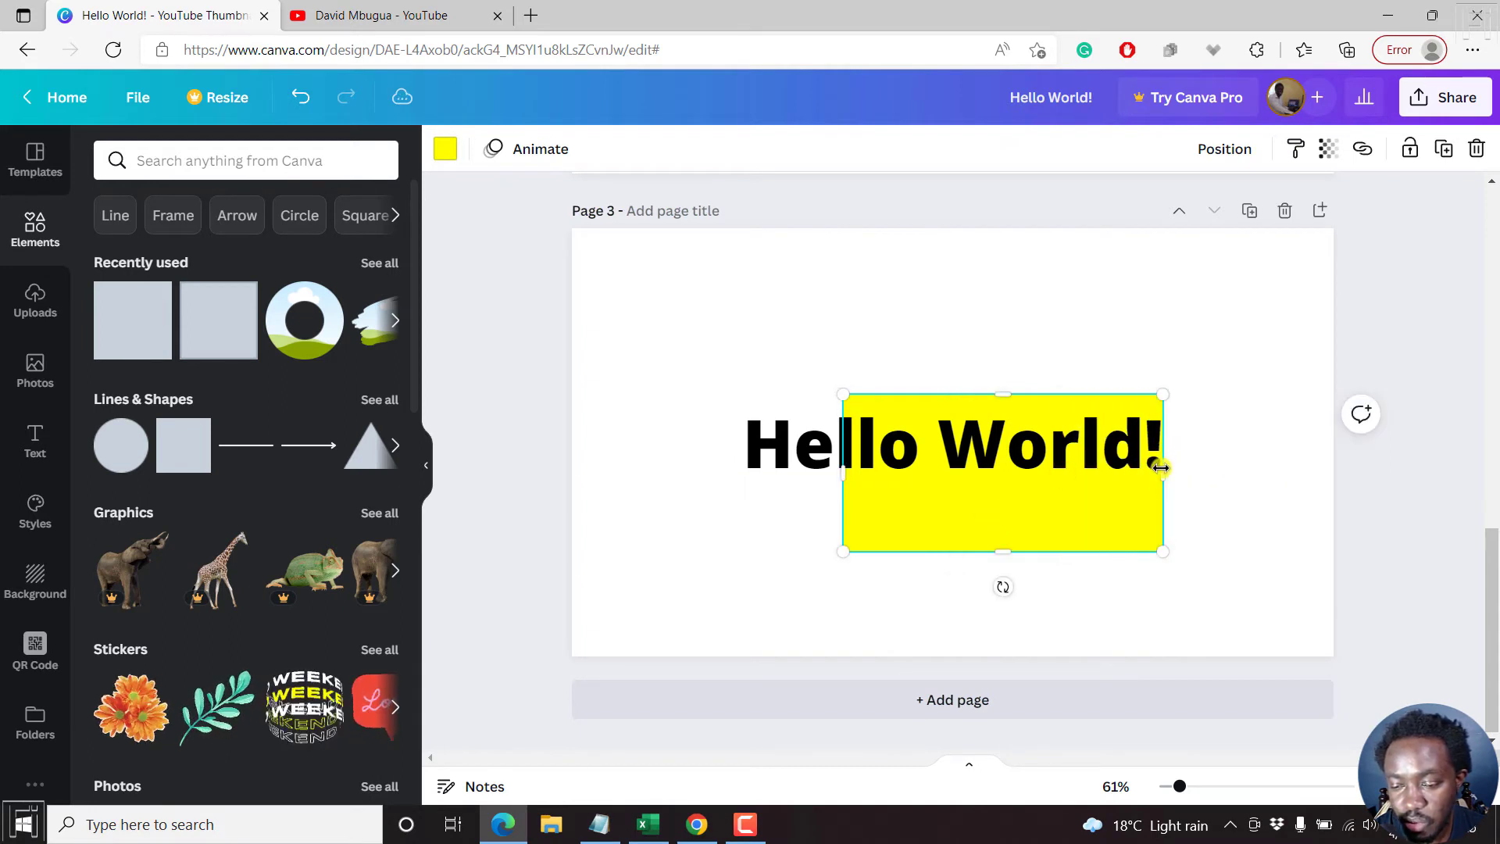
pyautogui.moveTo(849, 474); pyautogui.dragTo(742, 472)
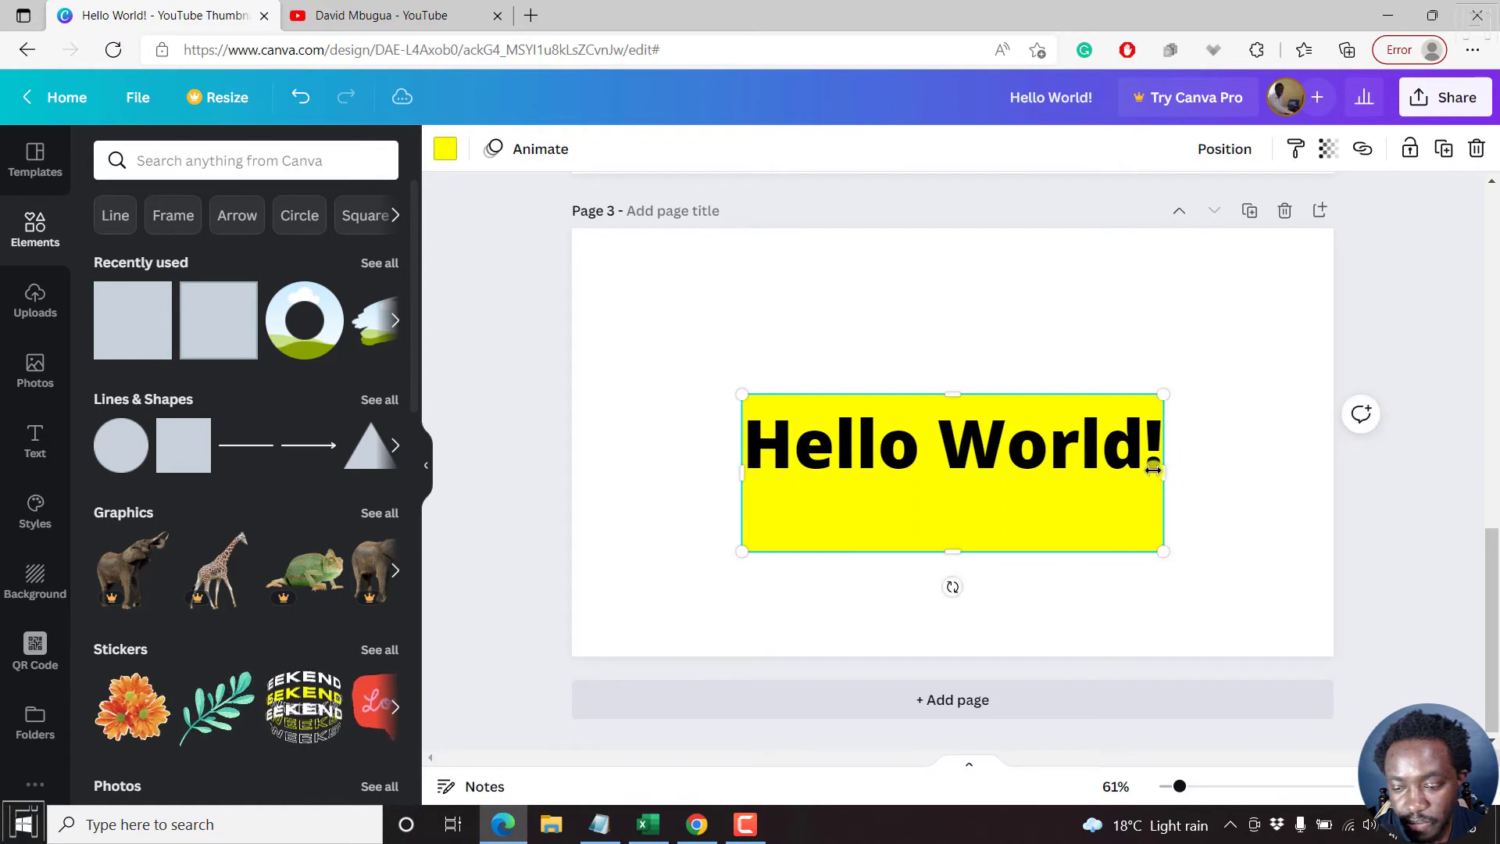
pyautogui.moveTo(1159, 473); pyautogui.dragTo(1168, 473)
pyautogui.moveTo(961, 546); pyautogui.dragTo(945, 482)
pyautogui.moveTo(956, 395); pyautogui.dragTo(959, 399)
pyautogui.click(969, 354)
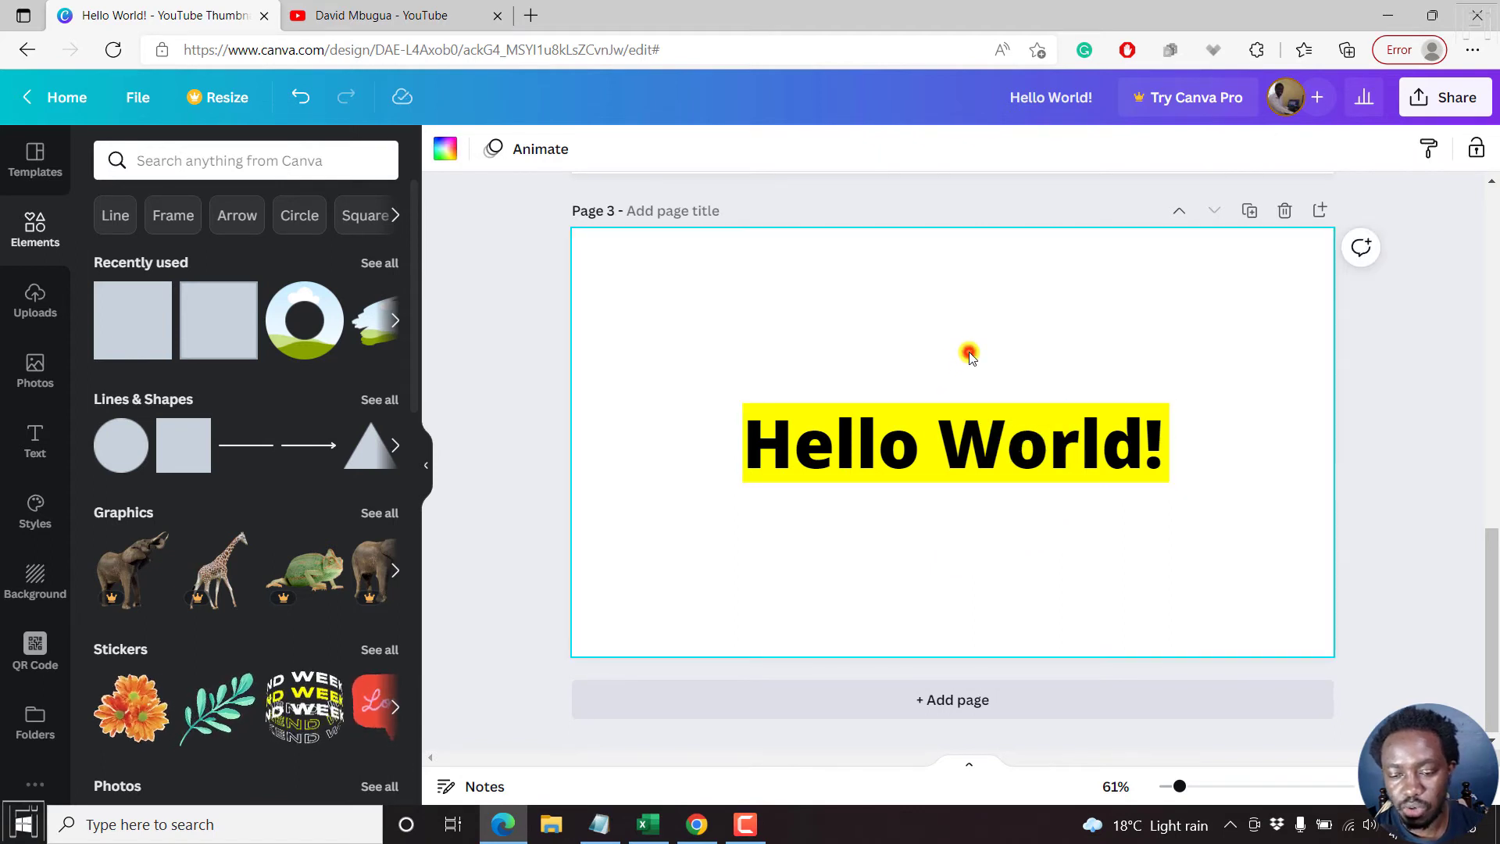
# Step: Click into the Hello World! text to edit it, then reselect the text box
pyautogui.click(812, 407)
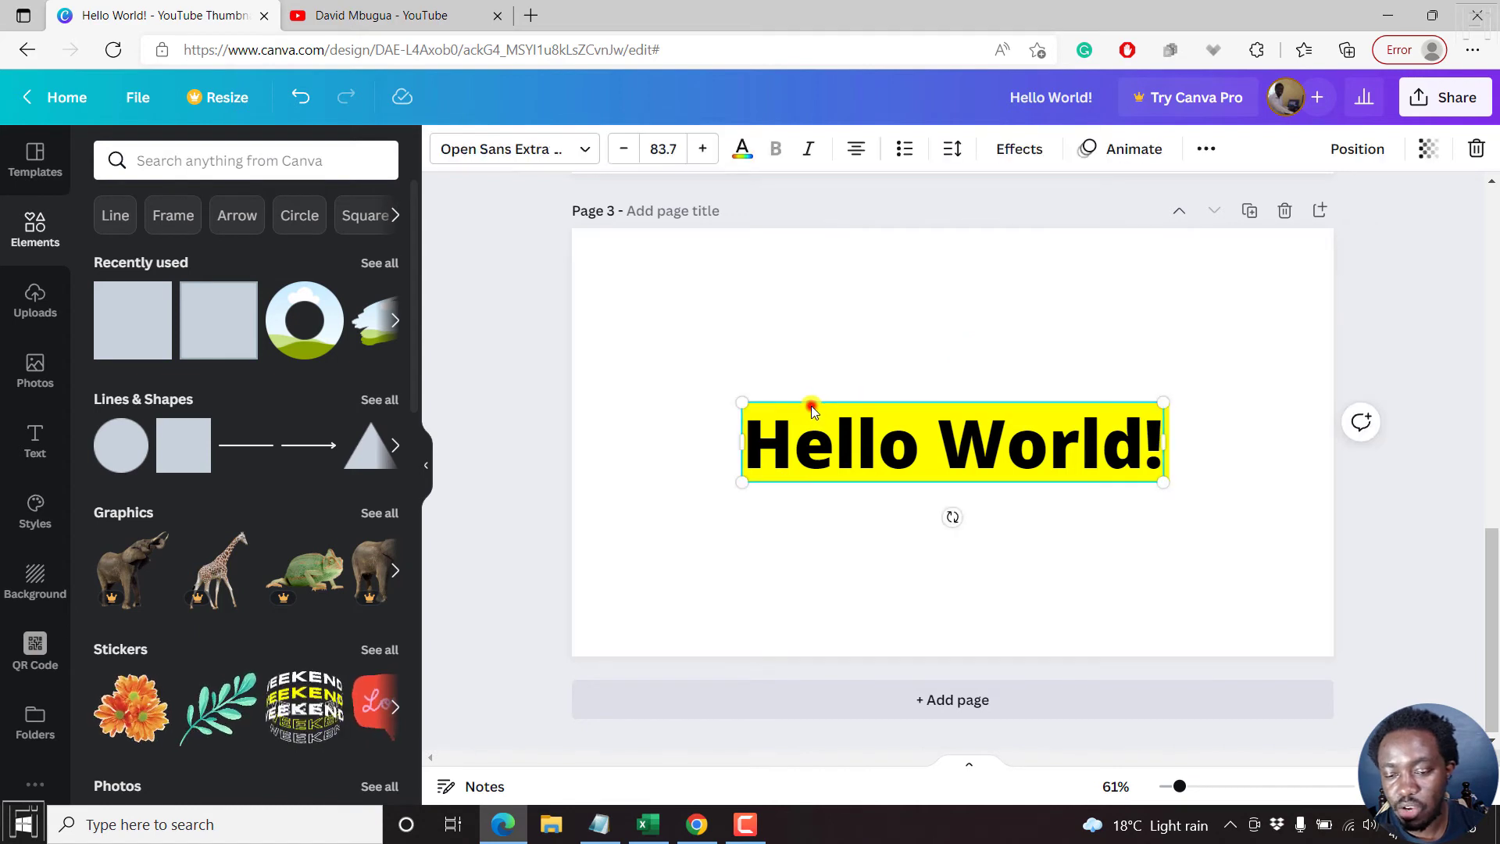
pyautogui.click(752, 407)
pyautogui.click(952, 432)
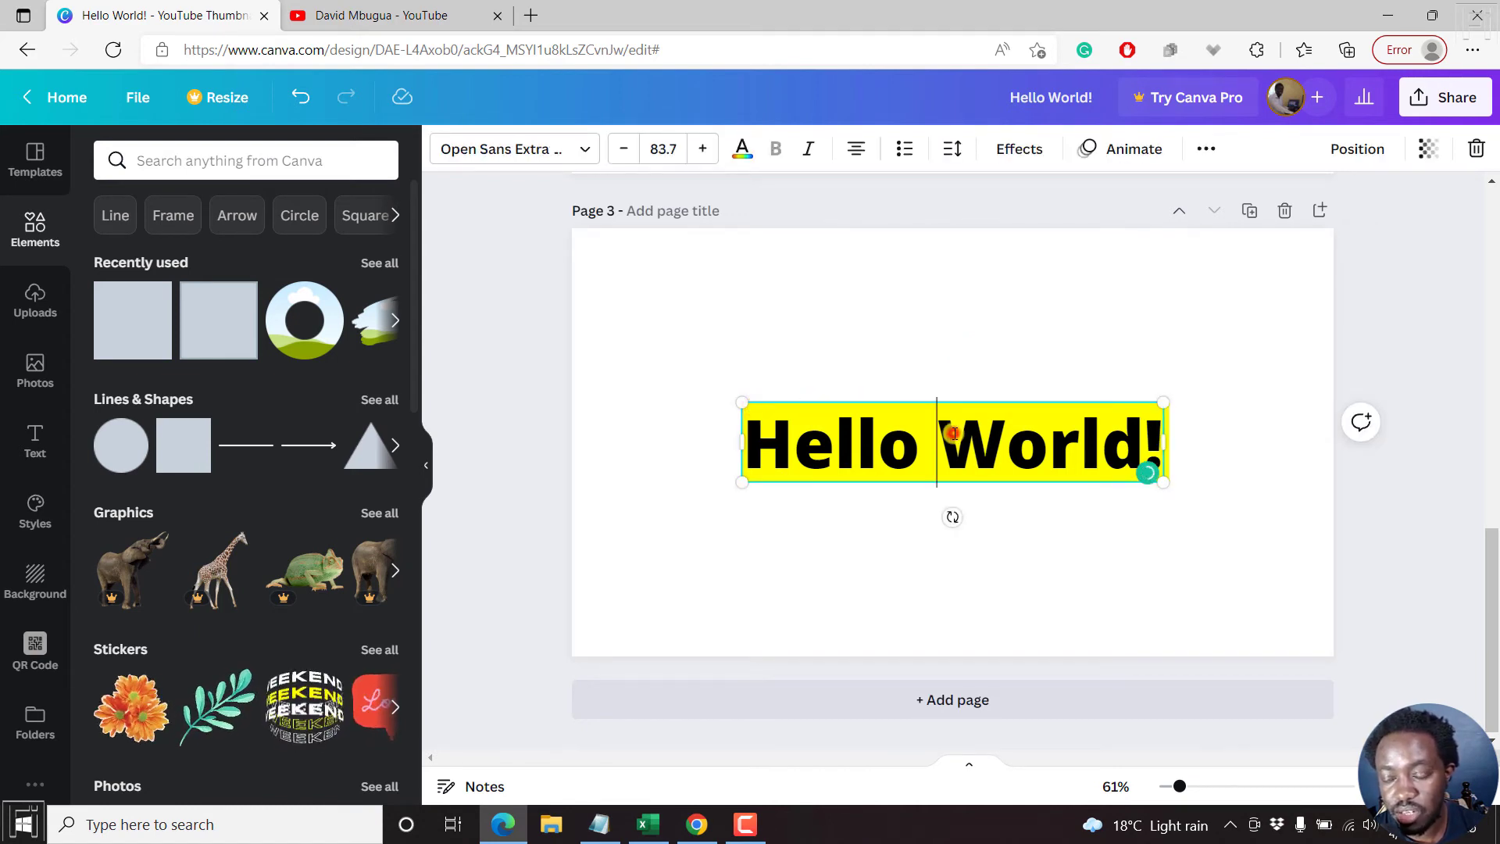
pyautogui.click(982, 334)
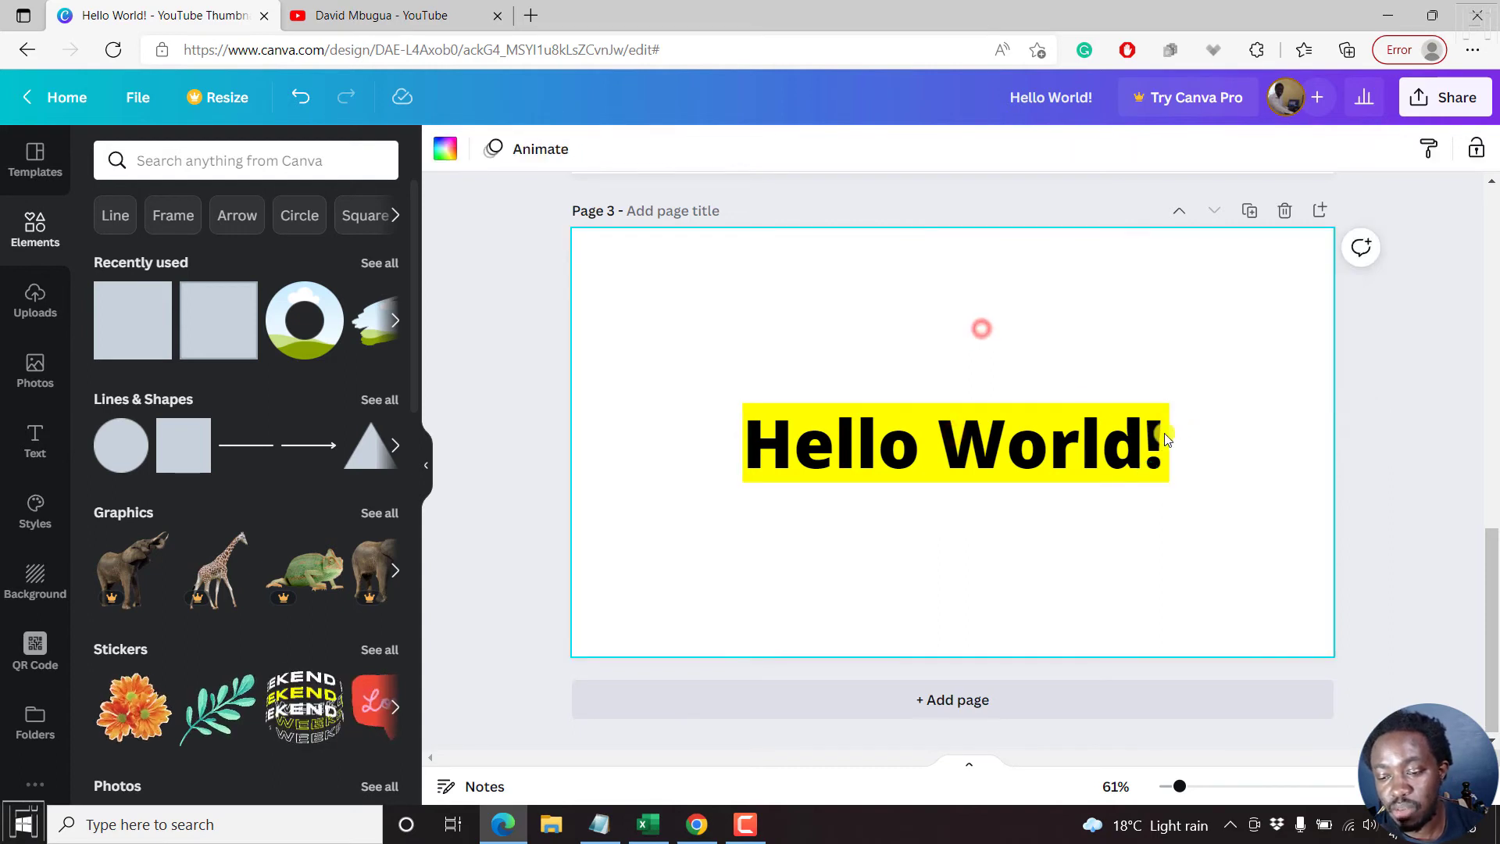
pyautogui.click(1169, 413)
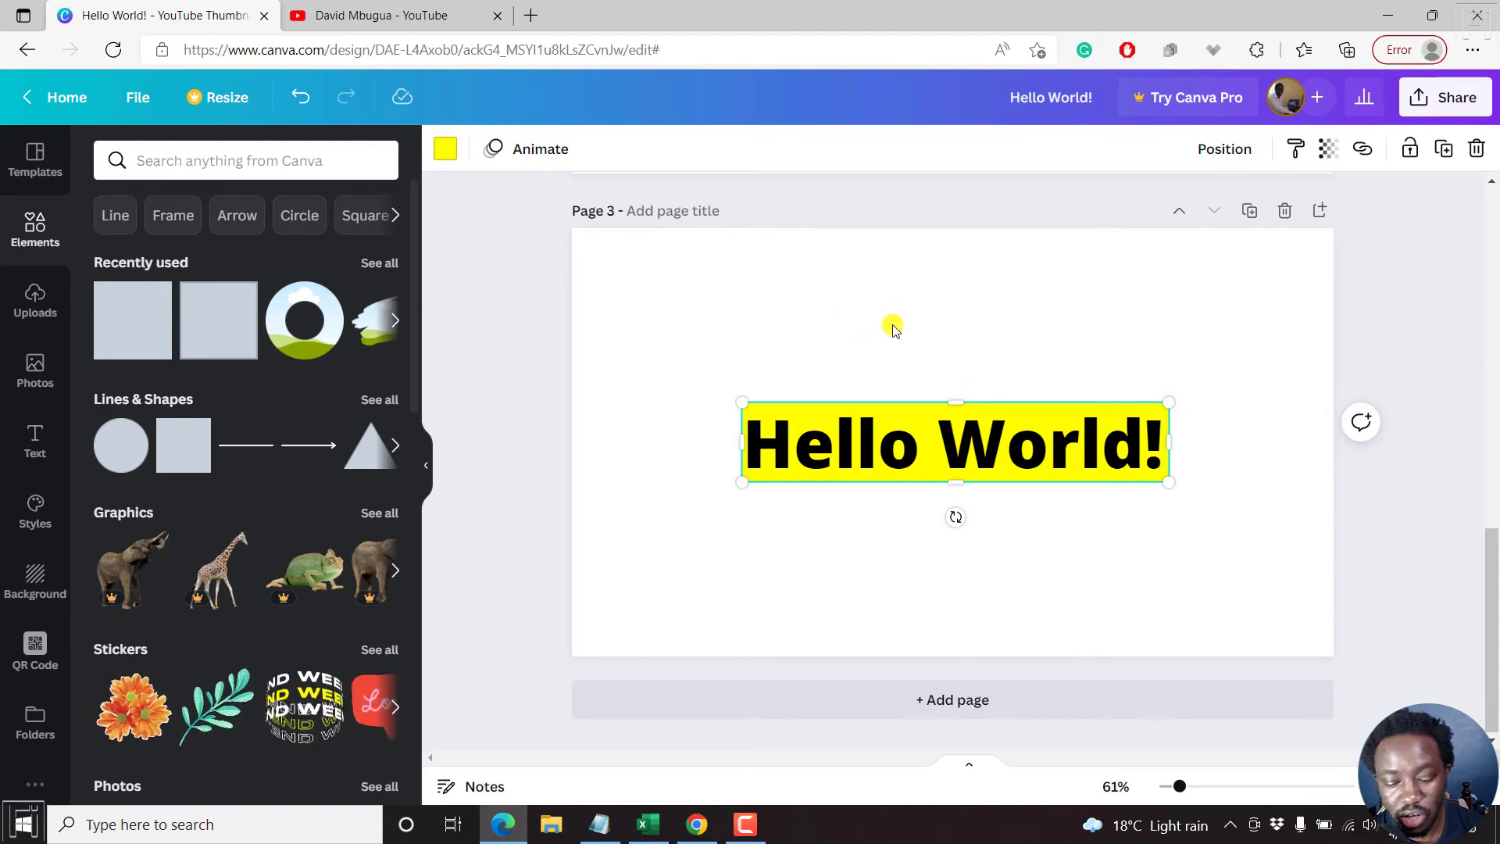
# Step: Duplicate the yellow box, clear the copy's text, and enlarge it slightly over the original
pyautogui.press('Return')
pyautogui.press('BackSpace')
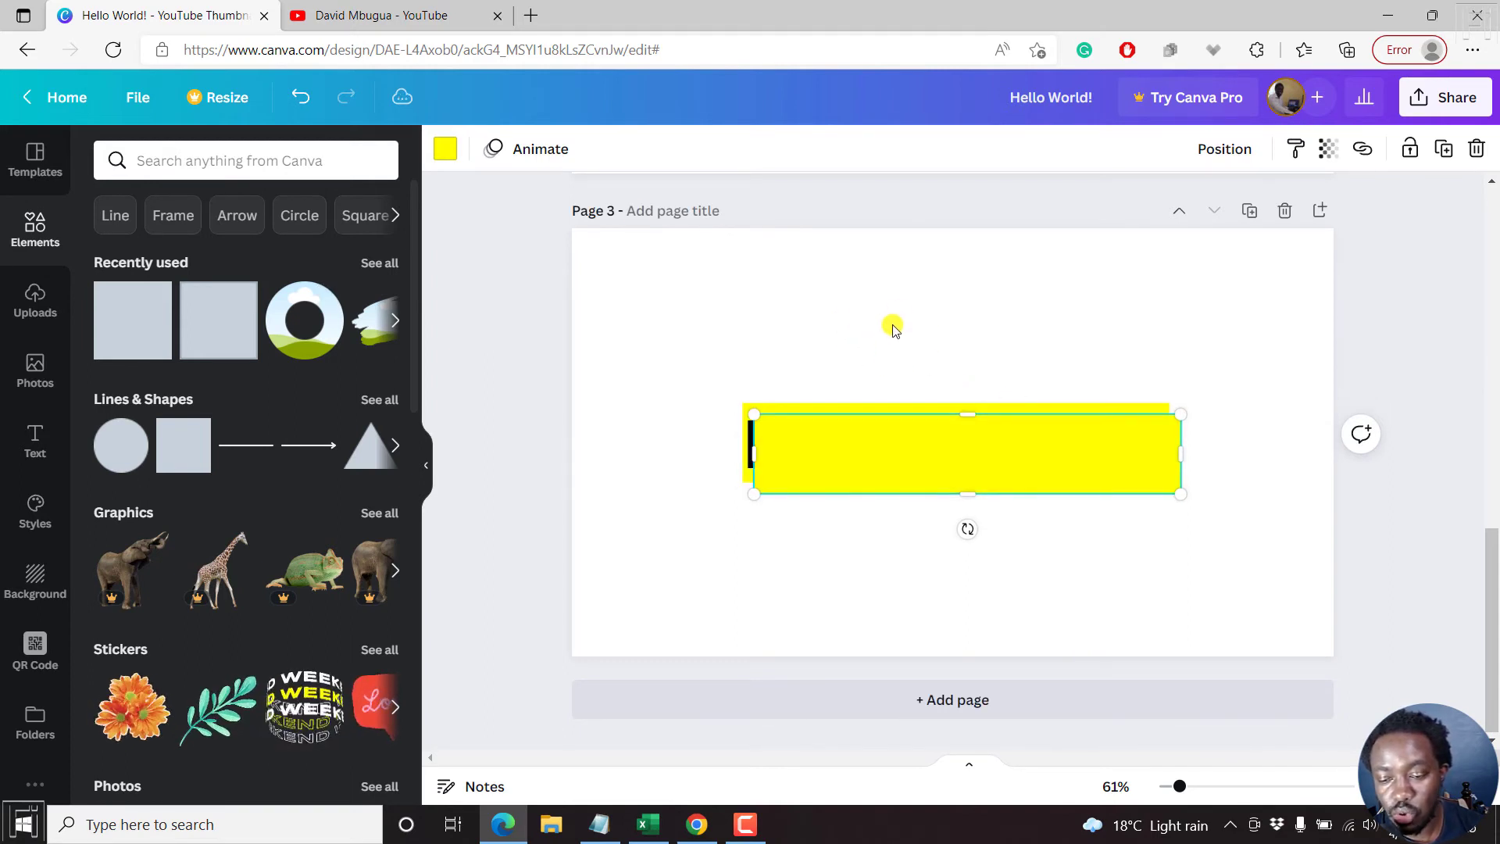
pyautogui.moveTo(905, 453); pyautogui.dragTo(895, 439)
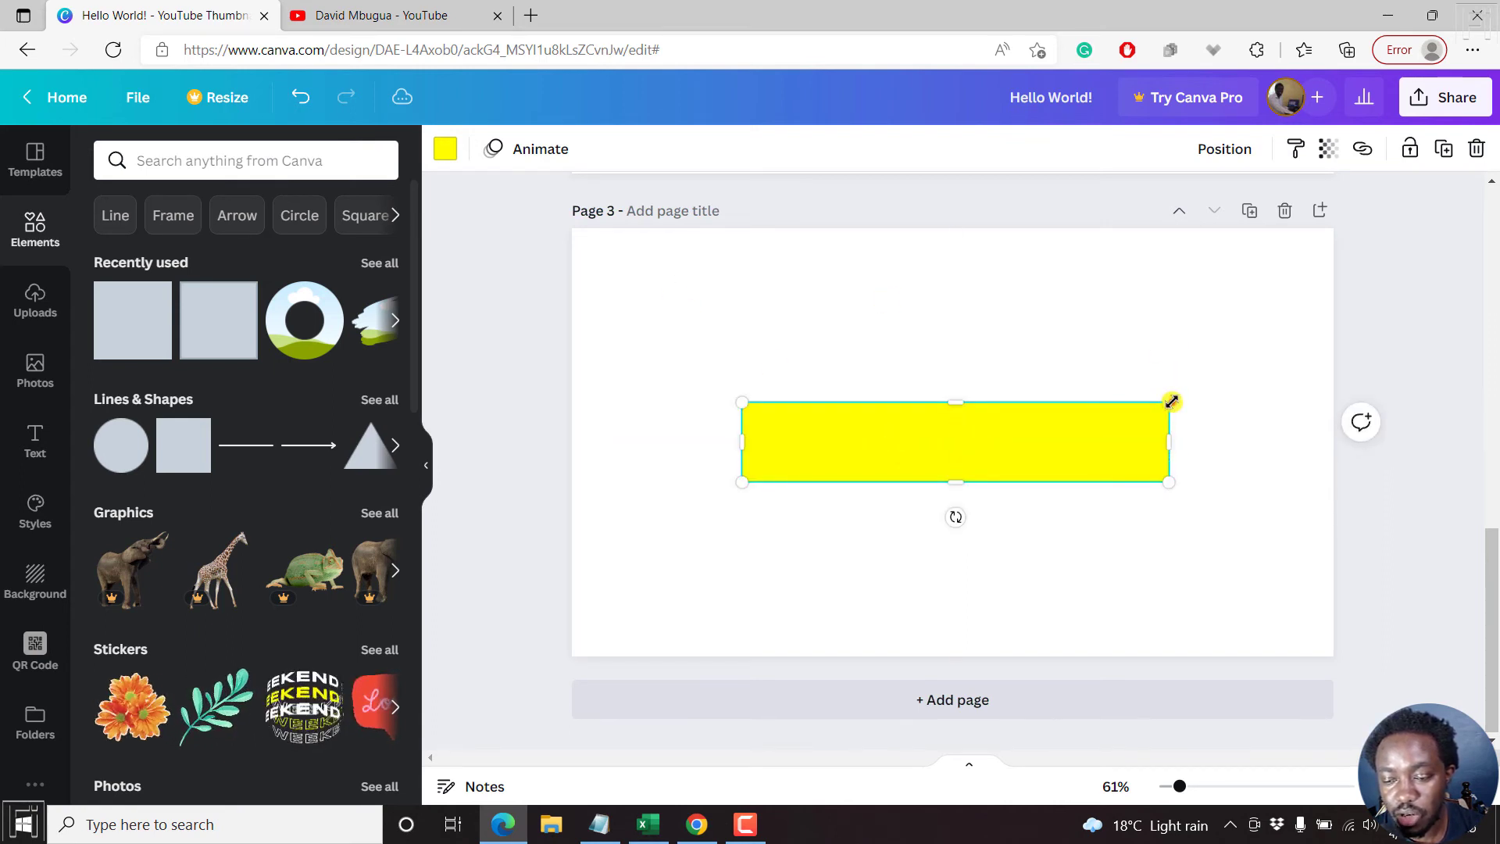
pyautogui.moveTo(1171, 402); pyautogui.dragTo(1179, 396)
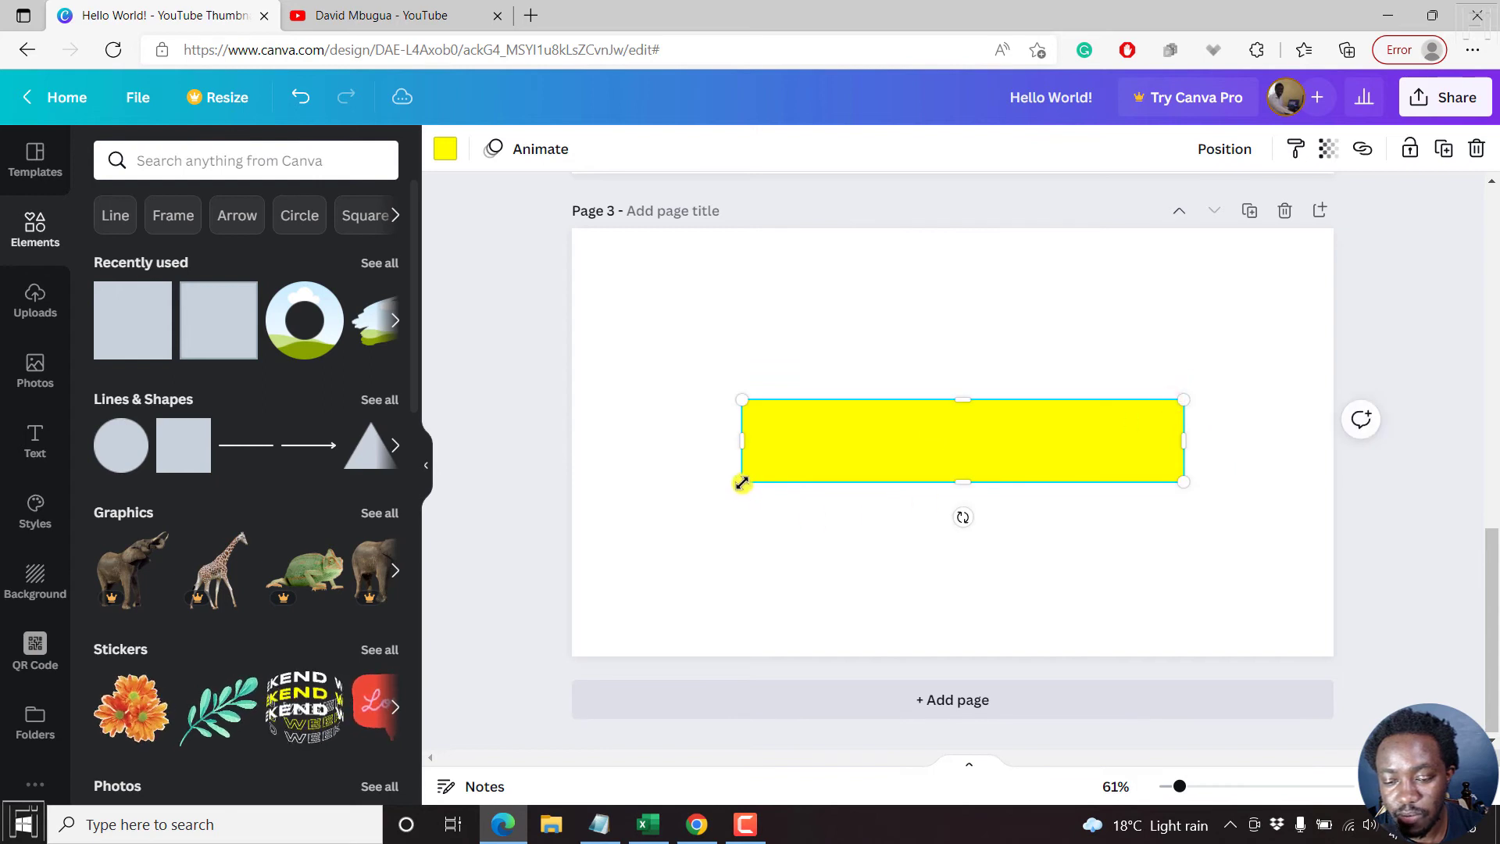
pyautogui.moveTo(742, 482); pyautogui.dragTo(727, 485)
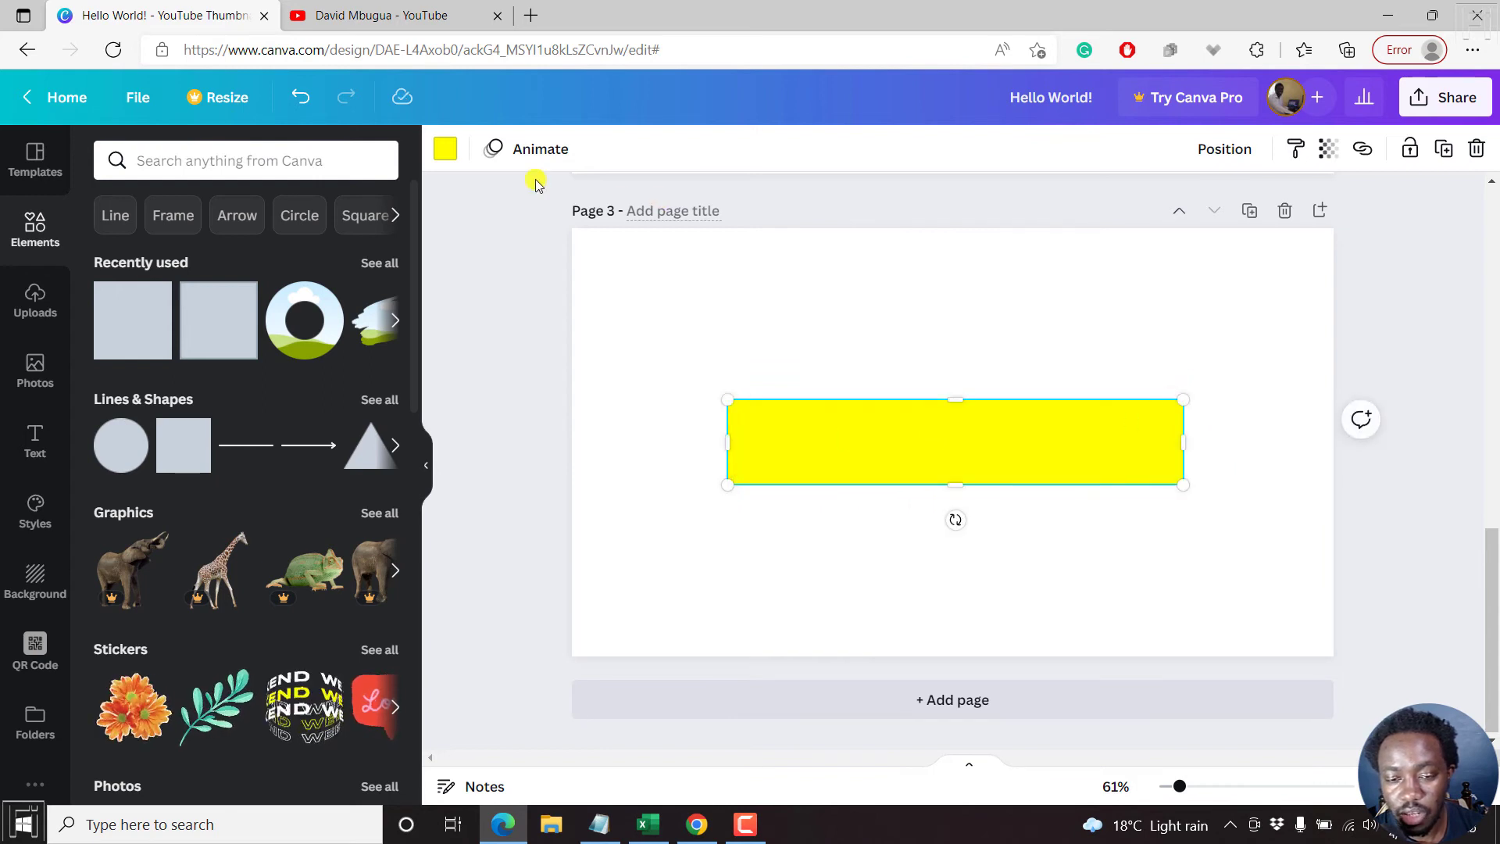
# Step: Fill the copy with dark blue and send it backward twice behind the yellow box
pyautogui.click(445, 149)
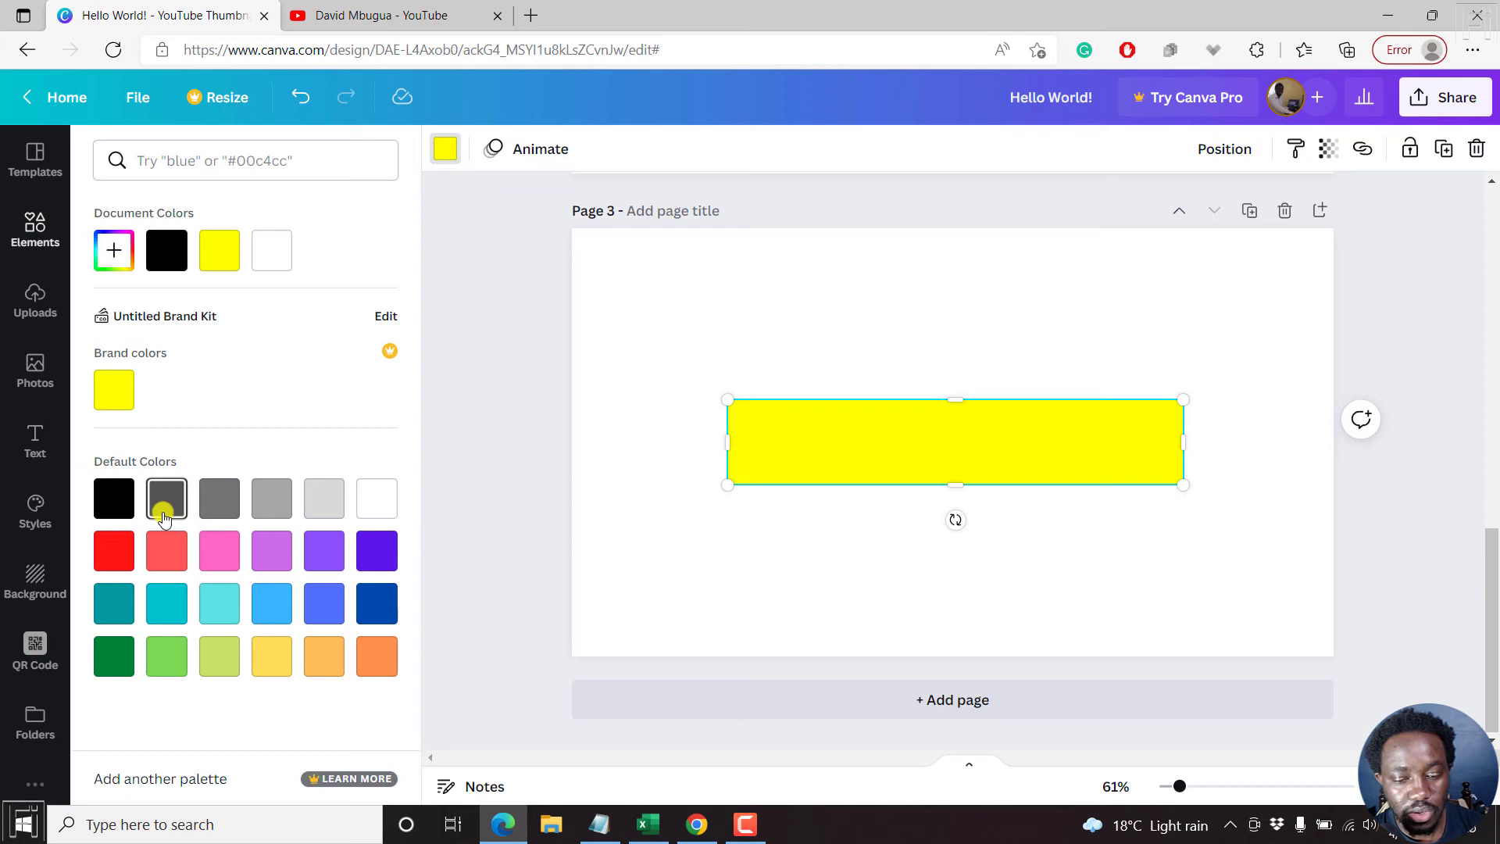
pyautogui.click(375, 600)
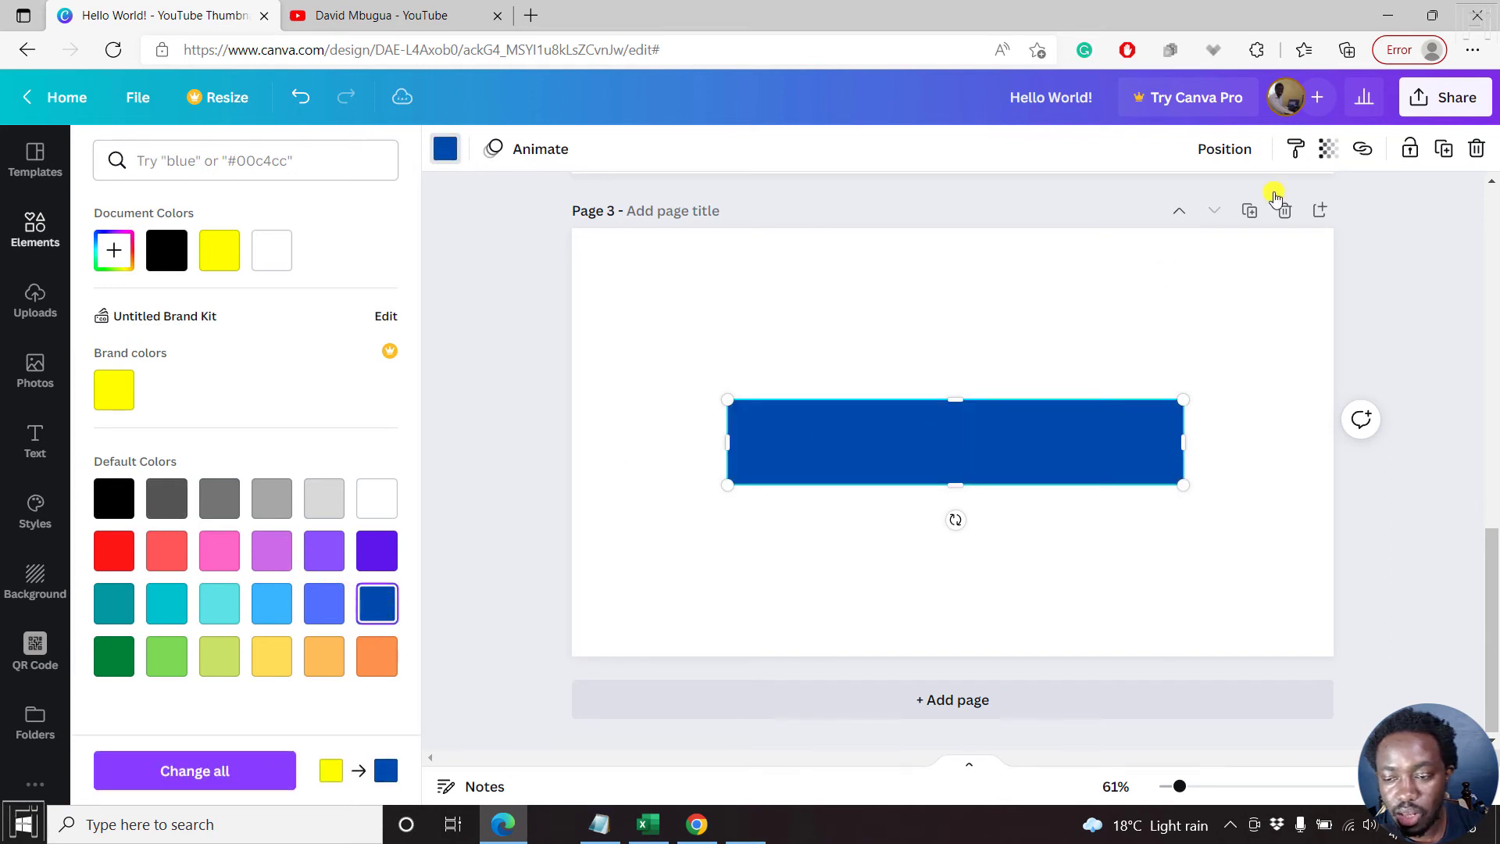
pyautogui.click(1224, 149)
pyautogui.click(1150, 209)
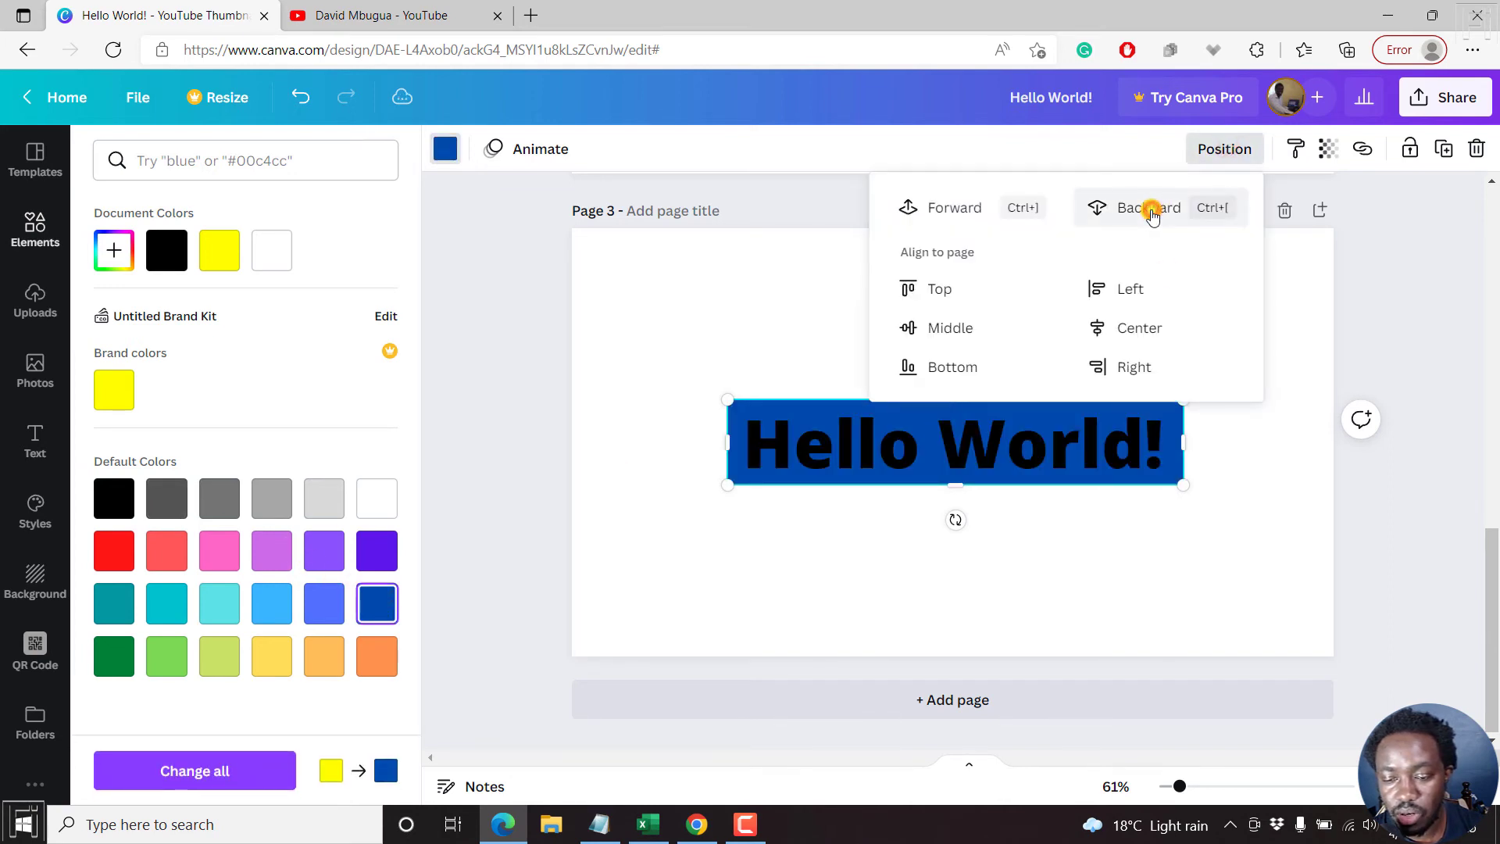
pyautogui.click(1150, 209)
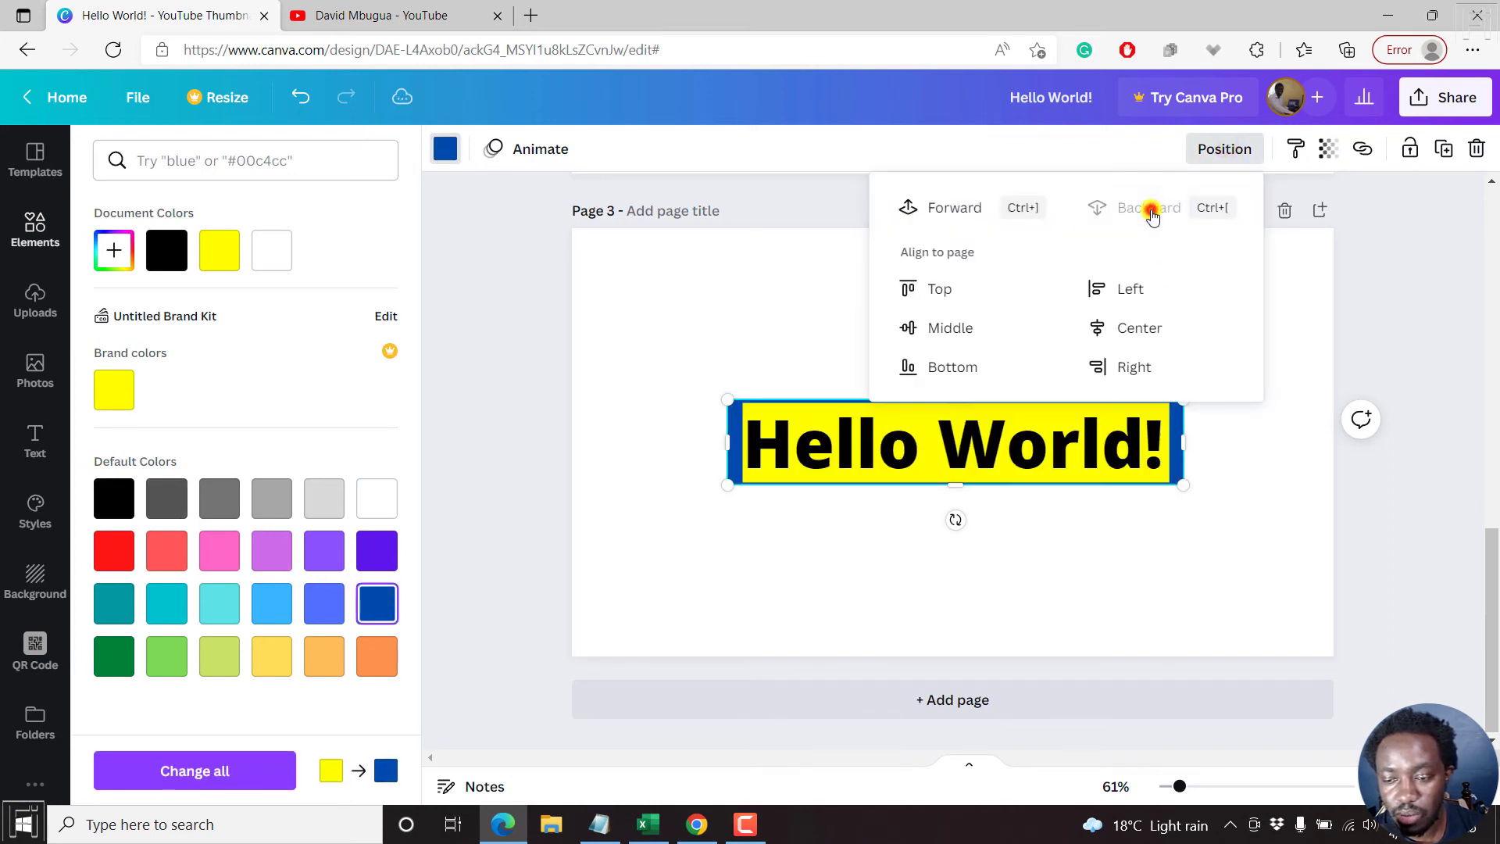
pyautogui.click(1220, 484)
pyautogui.click(668, 425)
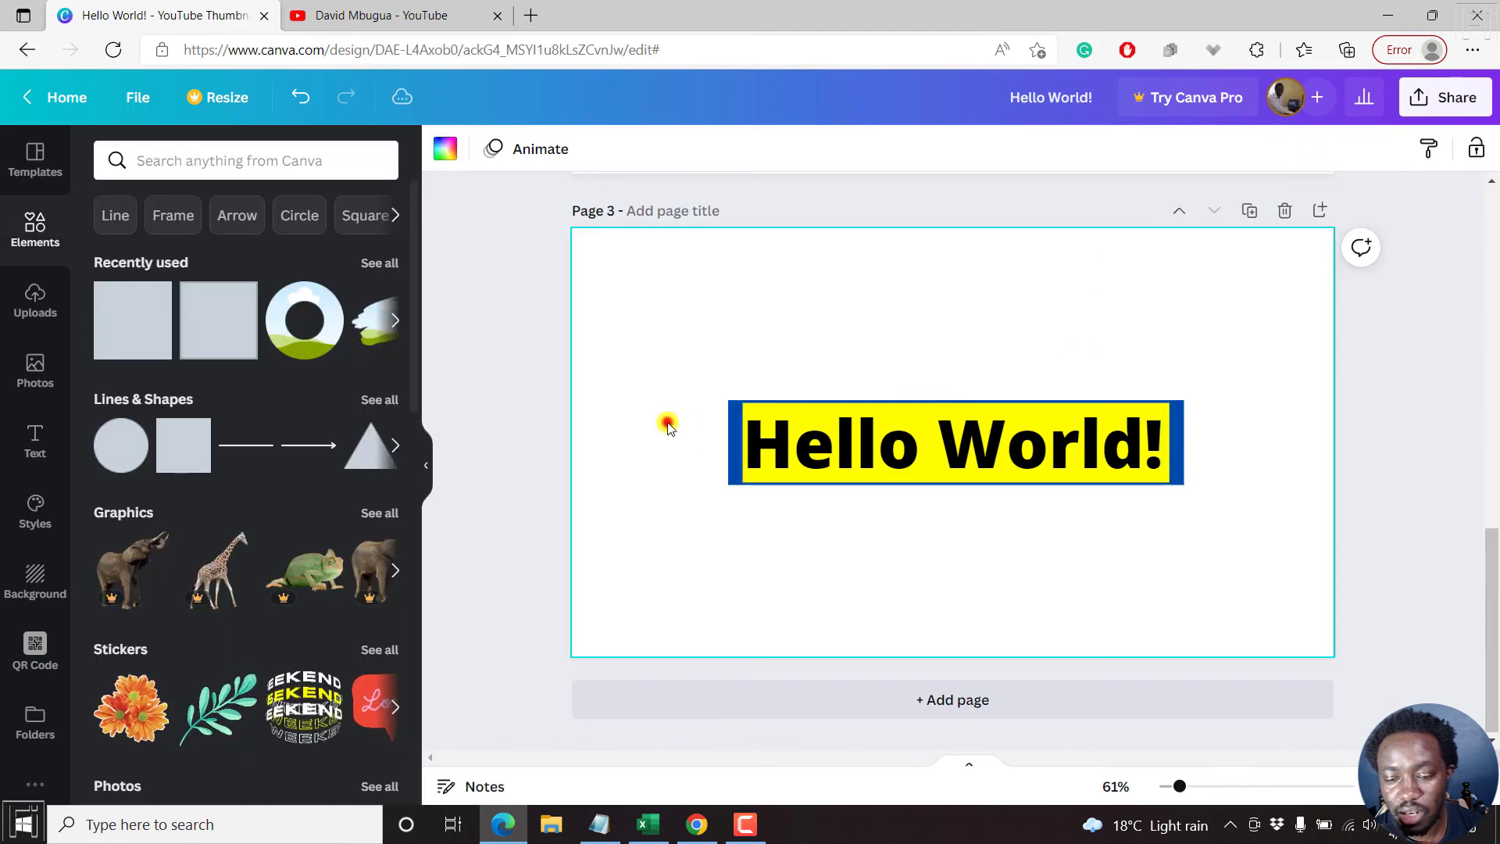
# Step: Pull the blue rectangle's left and right edges in slightly
pyautogui.click(1174, 434)
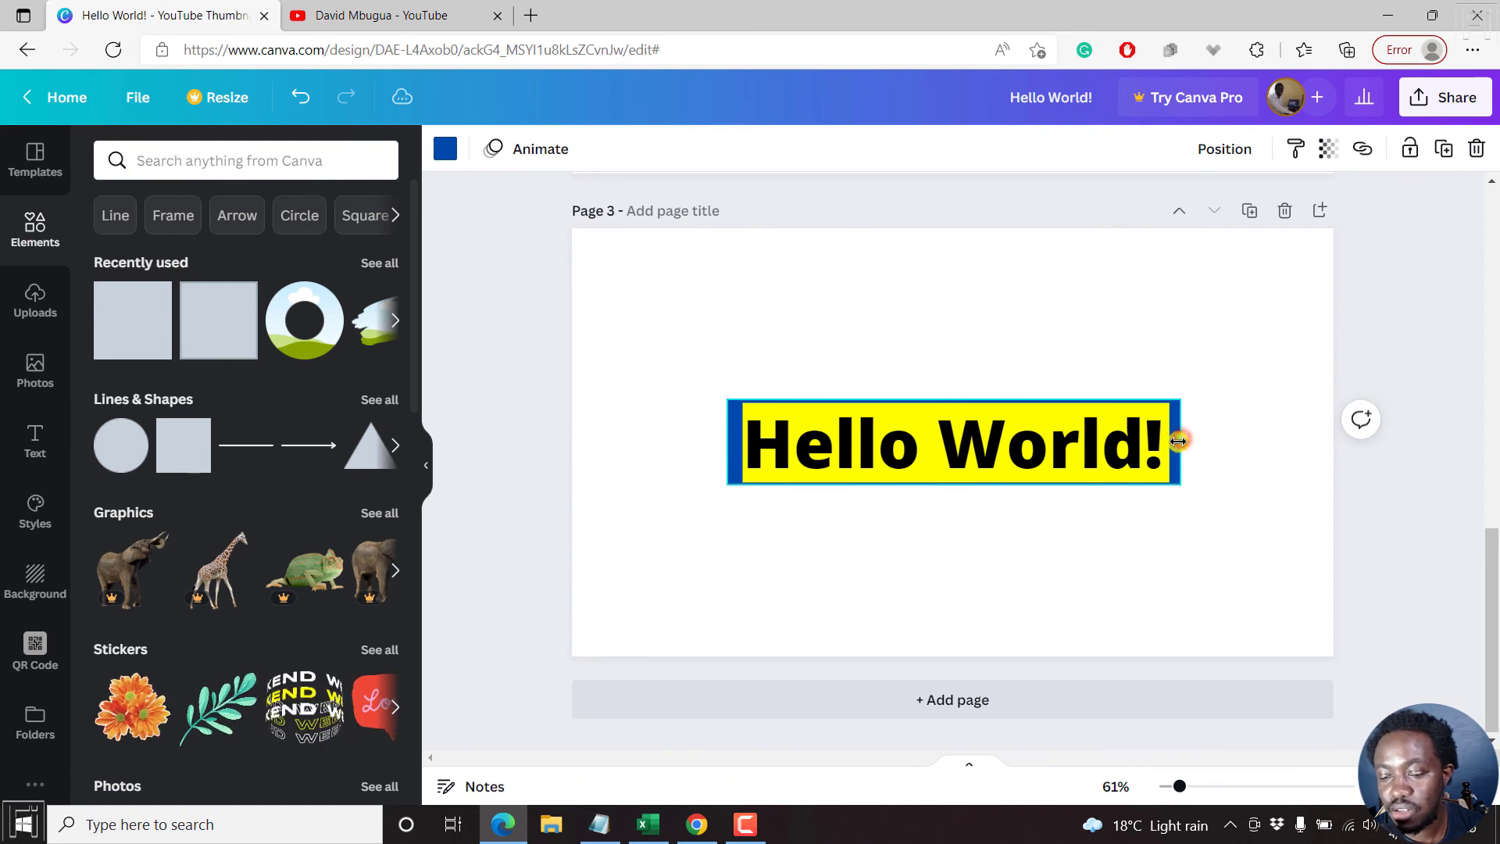
pyautogui.moveTo(1177, 441); pyautogui.dragTo(1175, 442)
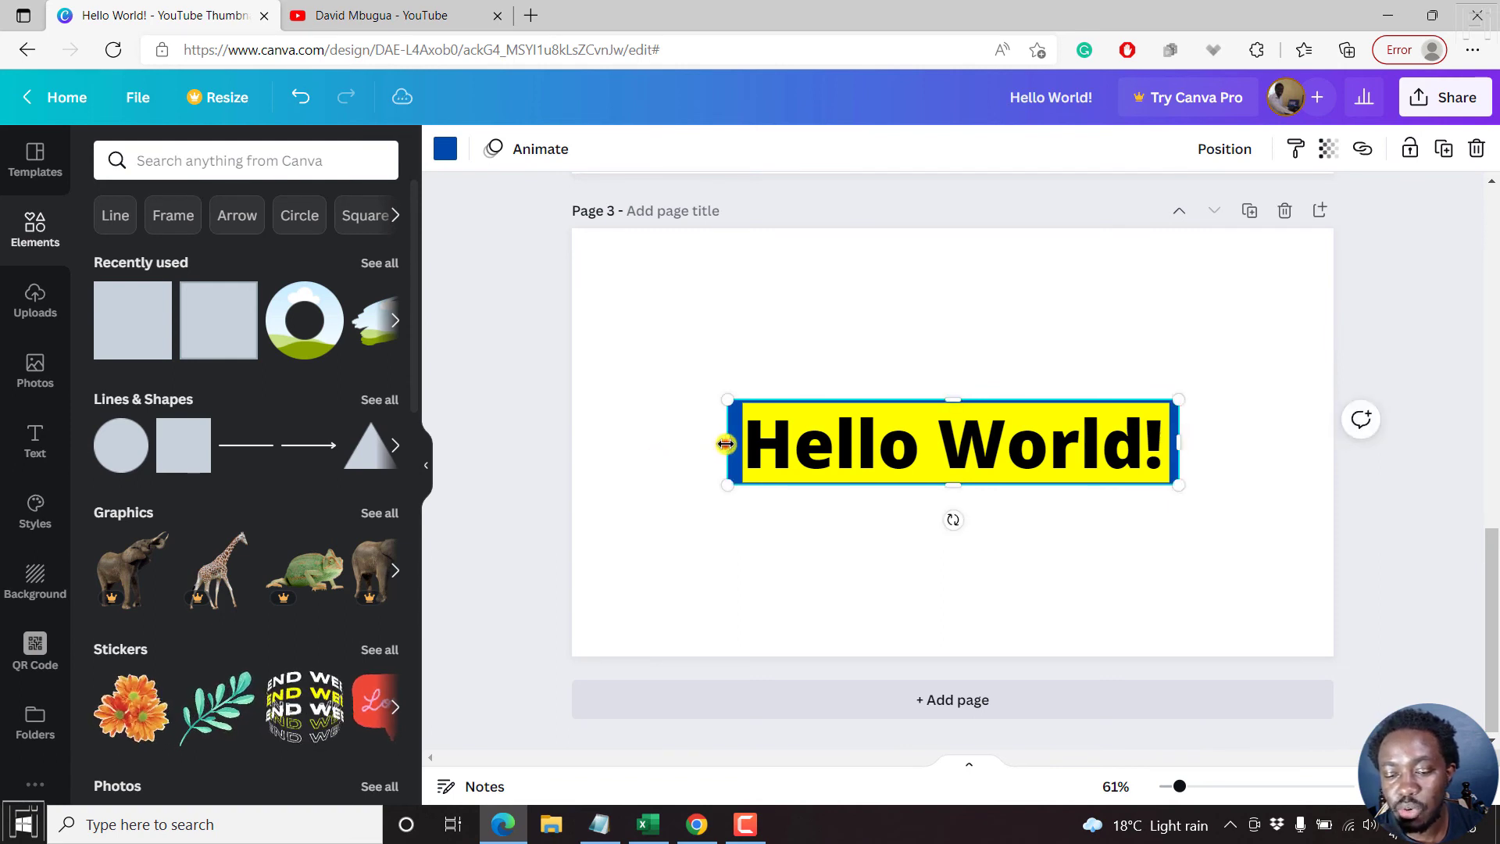
pyautogui.moveTo(726, 443); pyautogui.dragTo(733, 442)
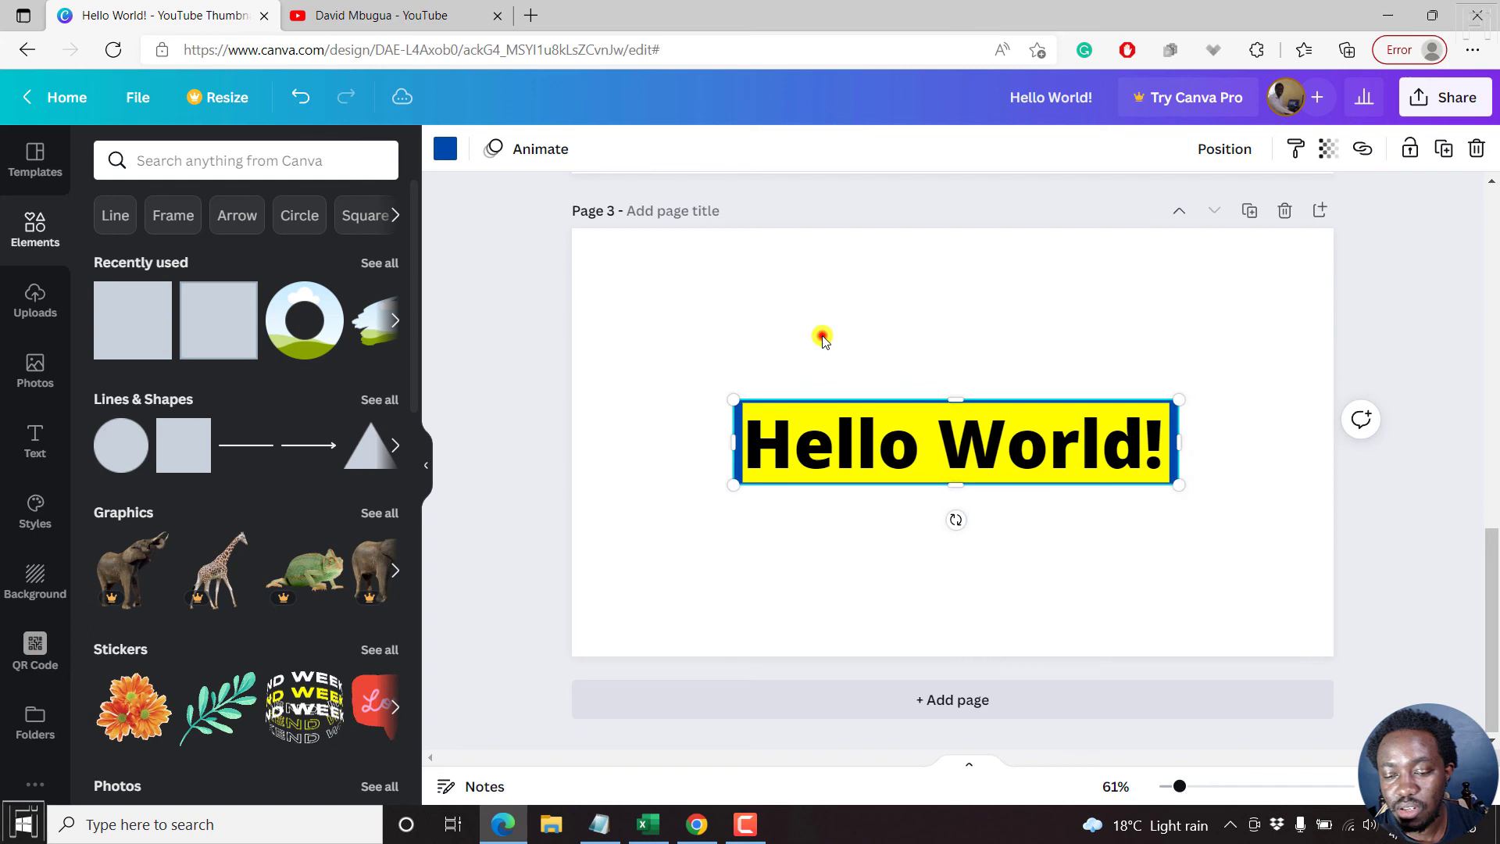
# Step: Select the text box and blue rectangle, group them with Ctrl+G, and drag the group to the top of page 3
pyautogui.moveTo(822, 338); pyautogui.dragTo(1011, 512)
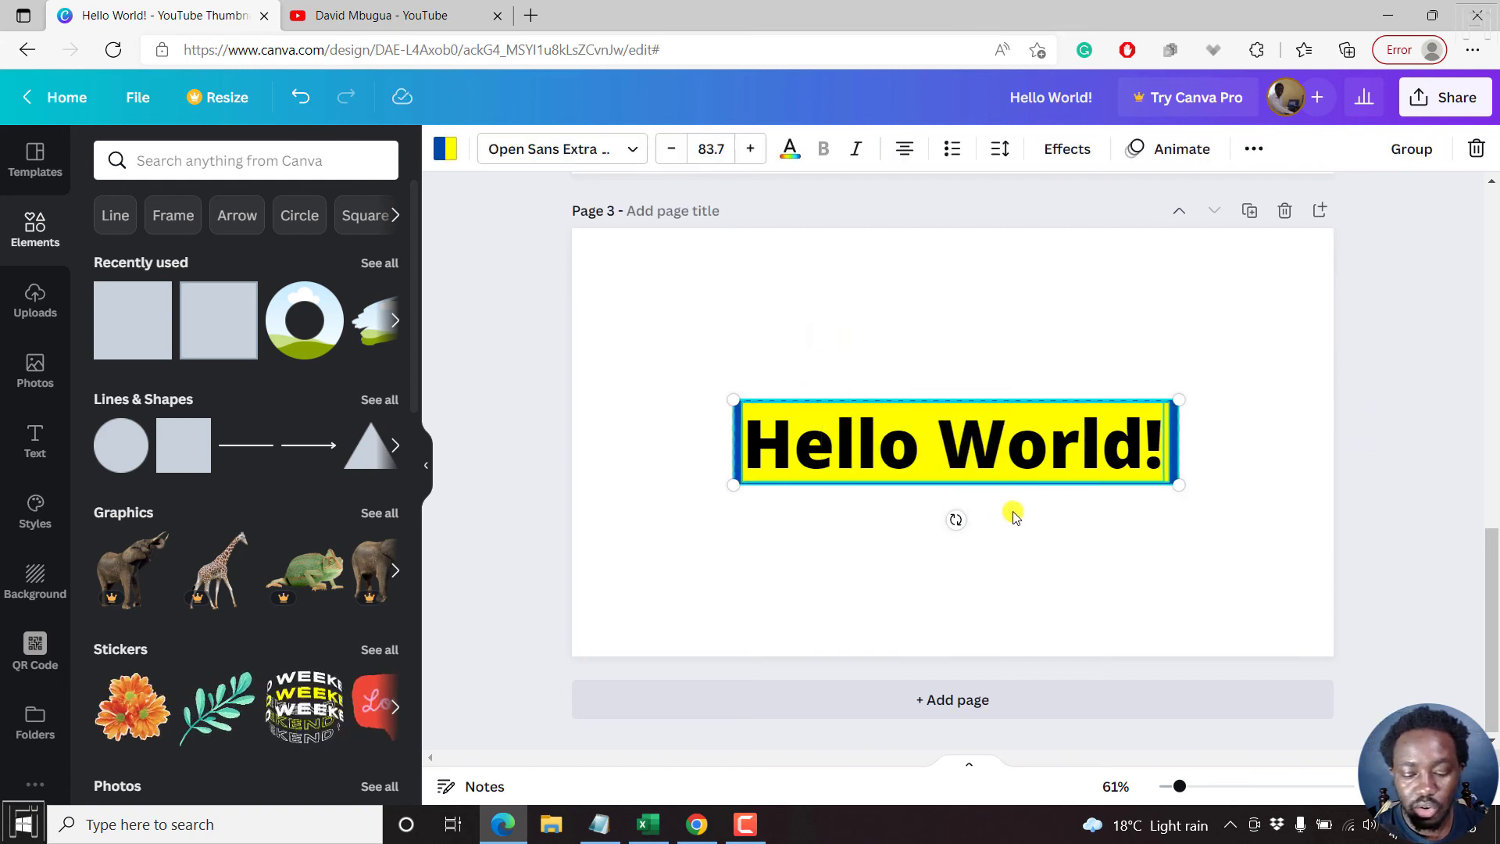
pyautogui.hotkey('ctrl', 'g')
pyautogui.moveTo(952, 432); pyautogui.dragTo(928, 251)
pyautogui.click(918, 399)
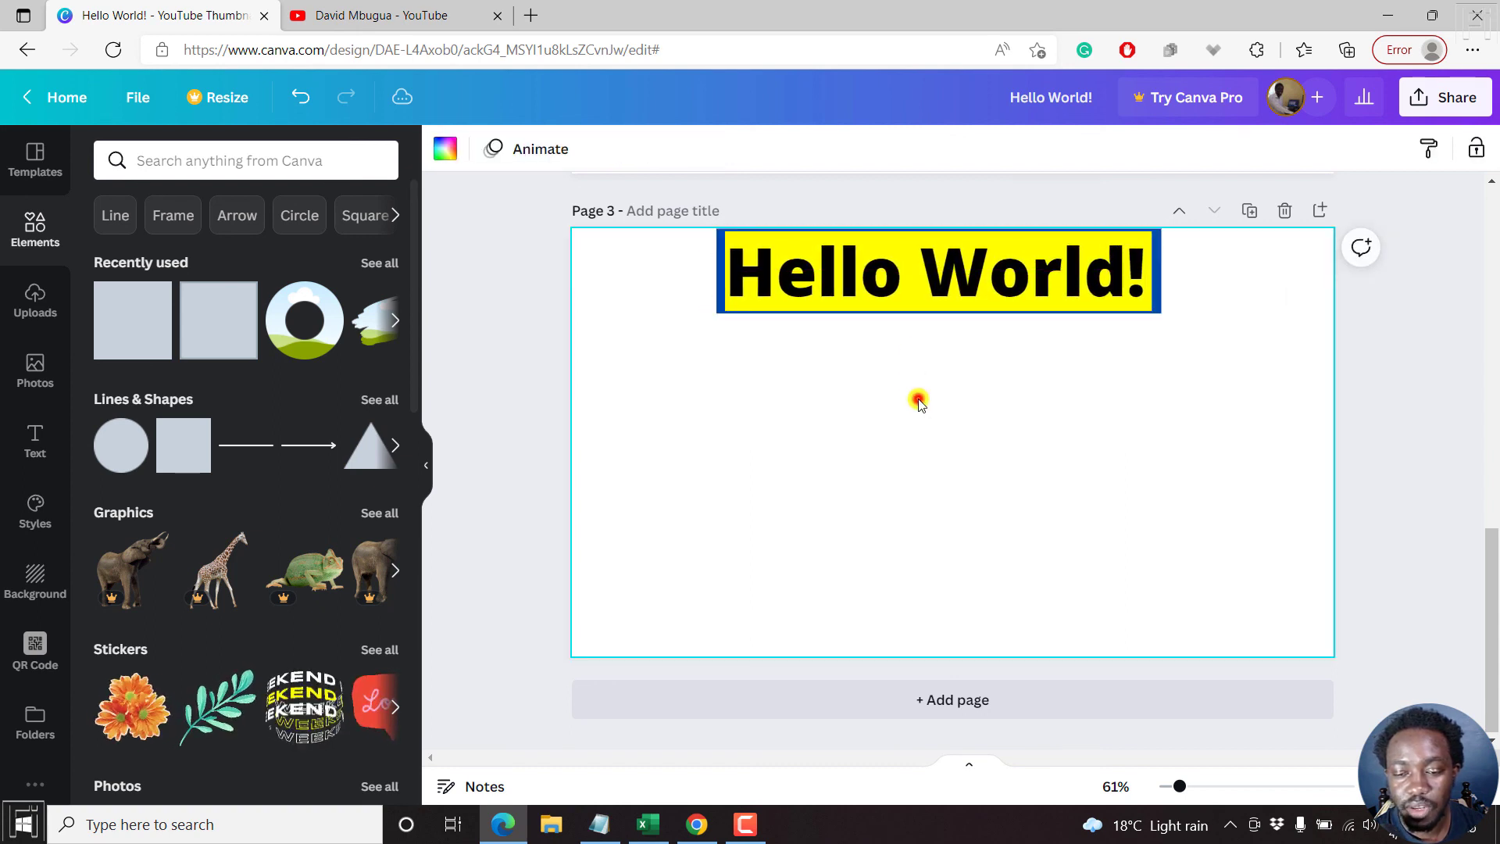